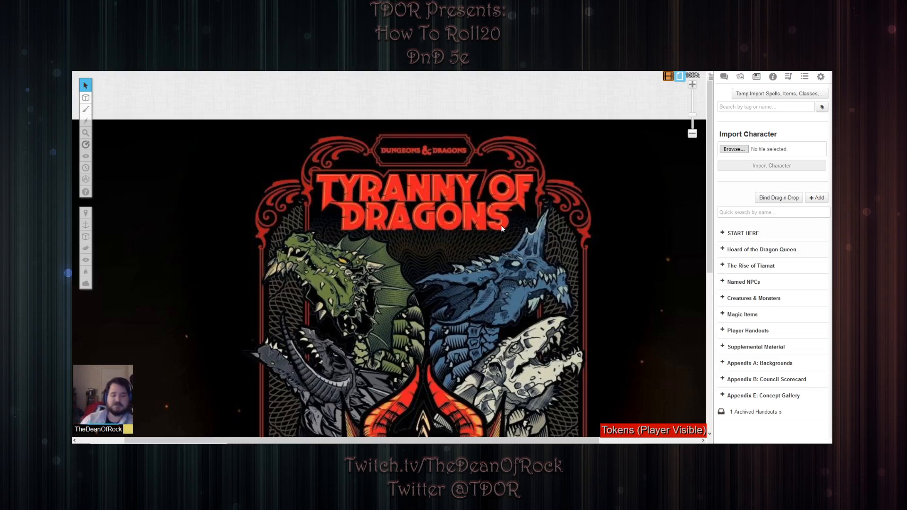
Create a new journal character named Th'w Krouc and save it
click(819, 198)
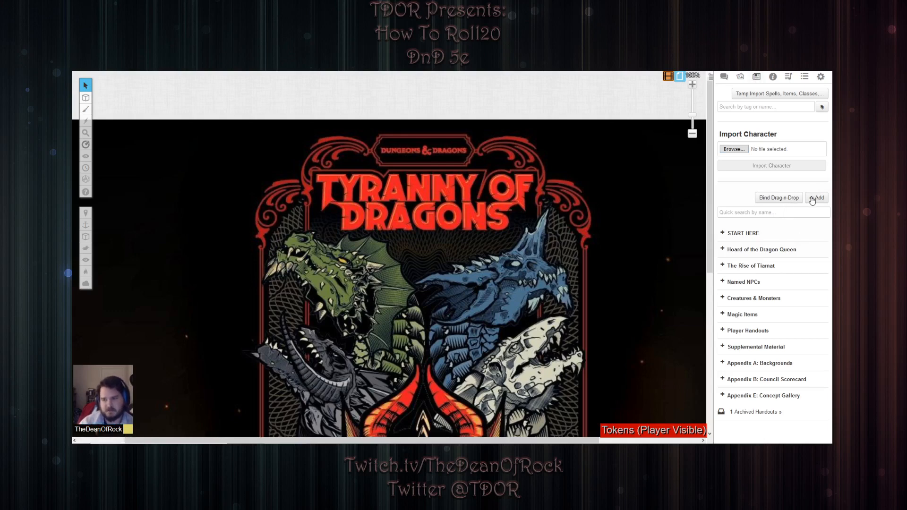
mouse_move(818, 198)
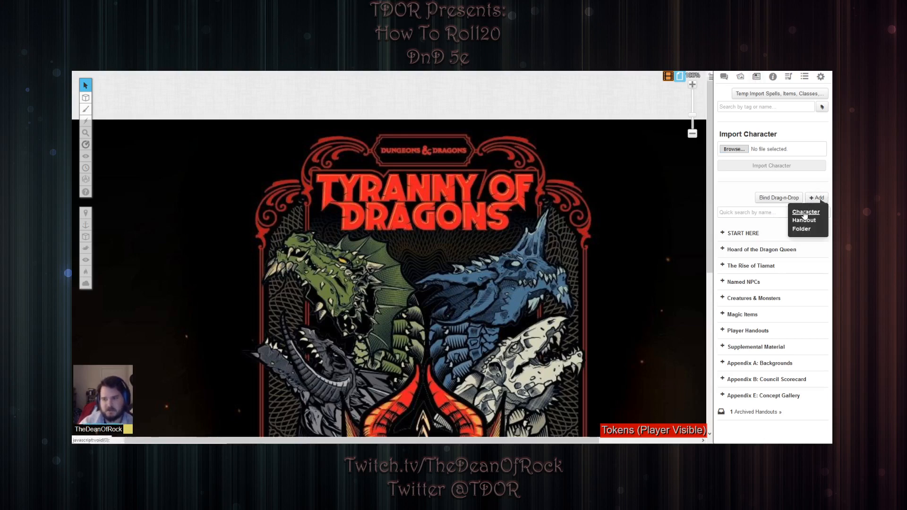
click(806, 212)
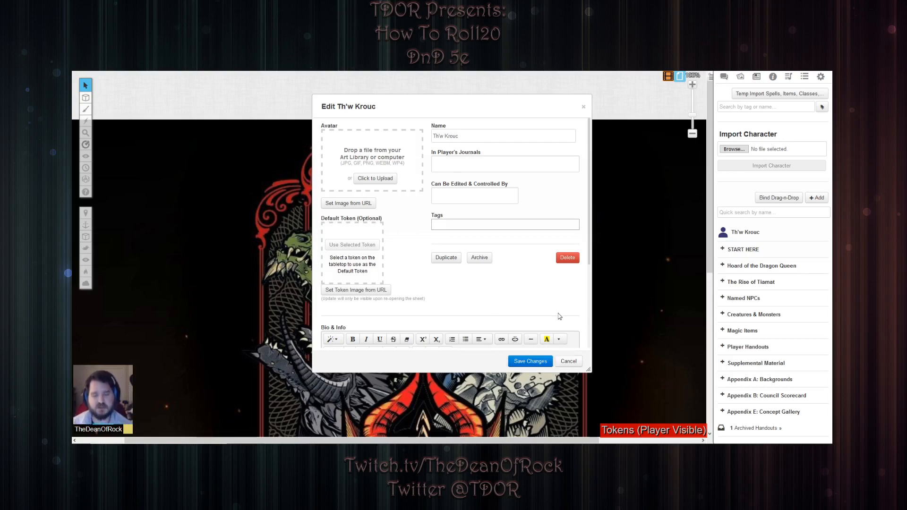
click(530, 362)
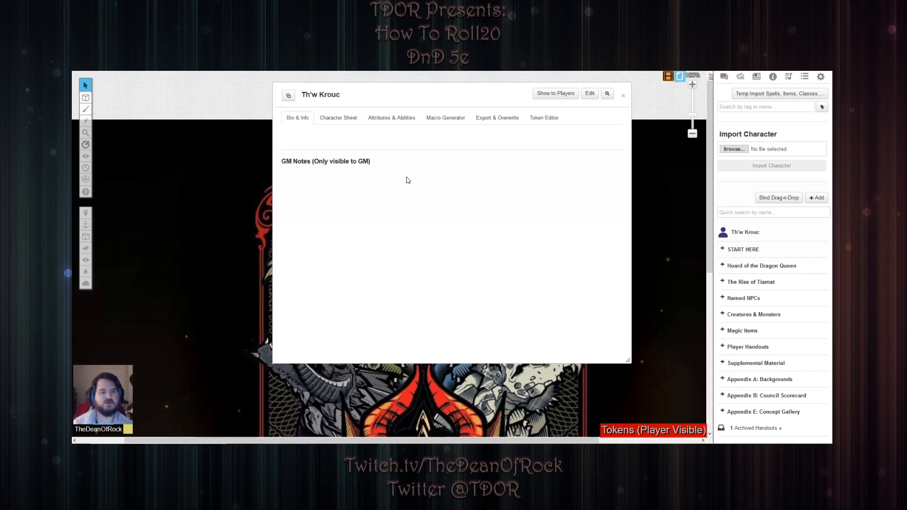
Open Th'w Krouc's character sheet and set it up as an NPC
click(342, 123)
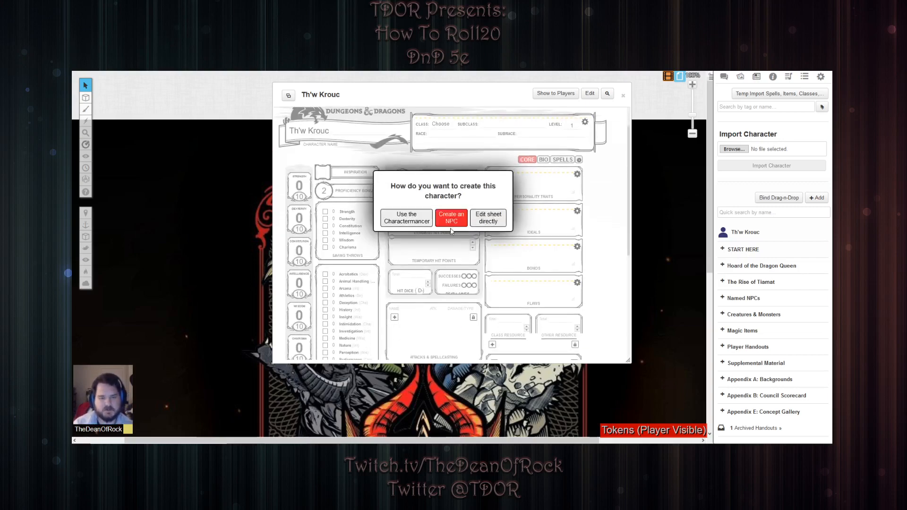
click(451, 226)
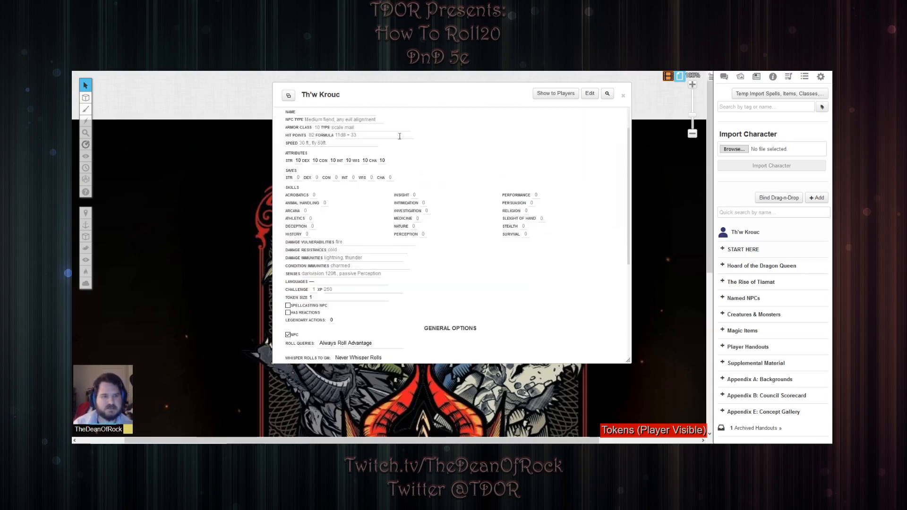
scroll(395, 155, up, 1)
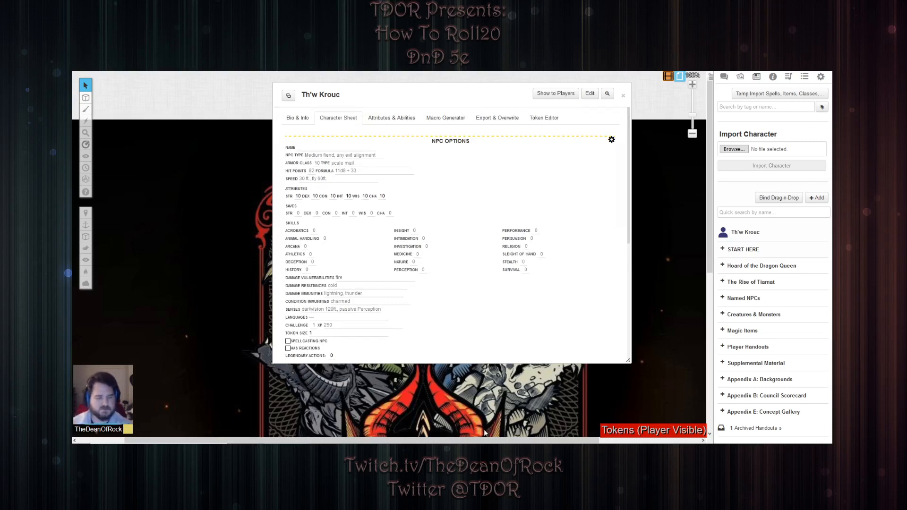
click(366, 149)
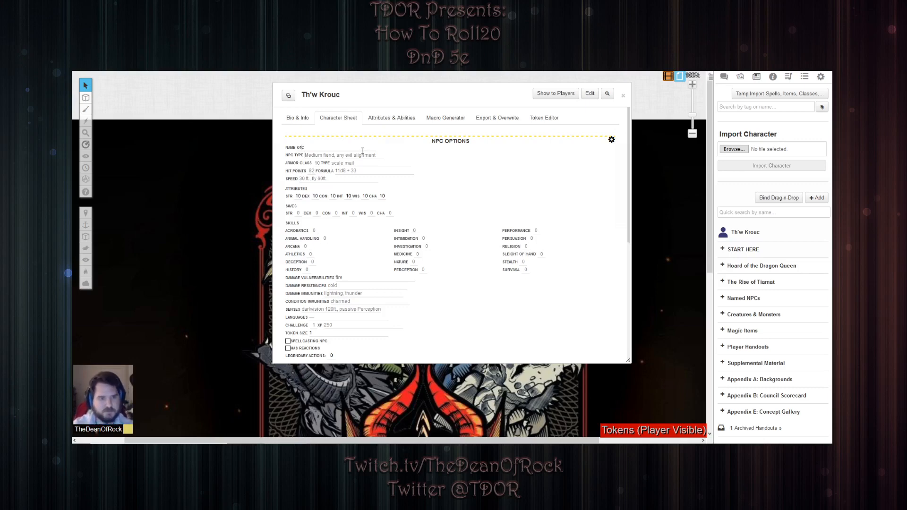
text(orc)
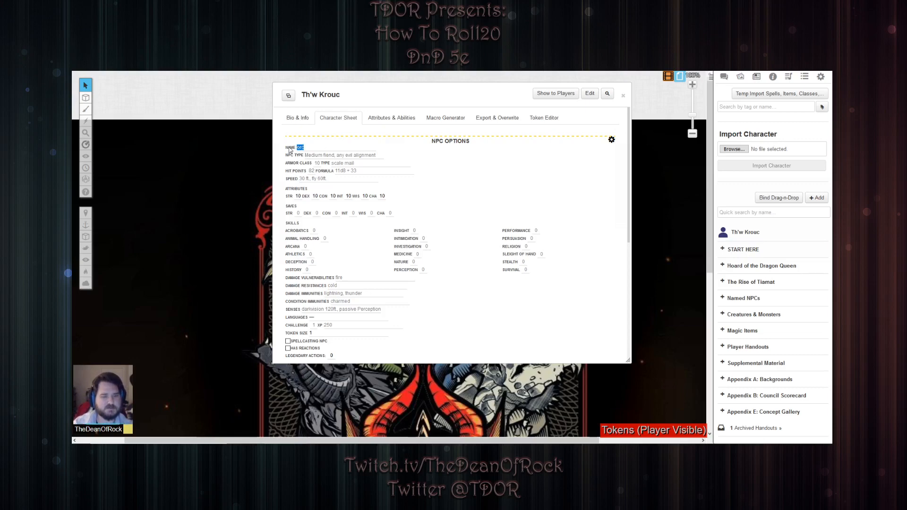
key(BackSpace)
key(BackSpace)
key(BackSpace)
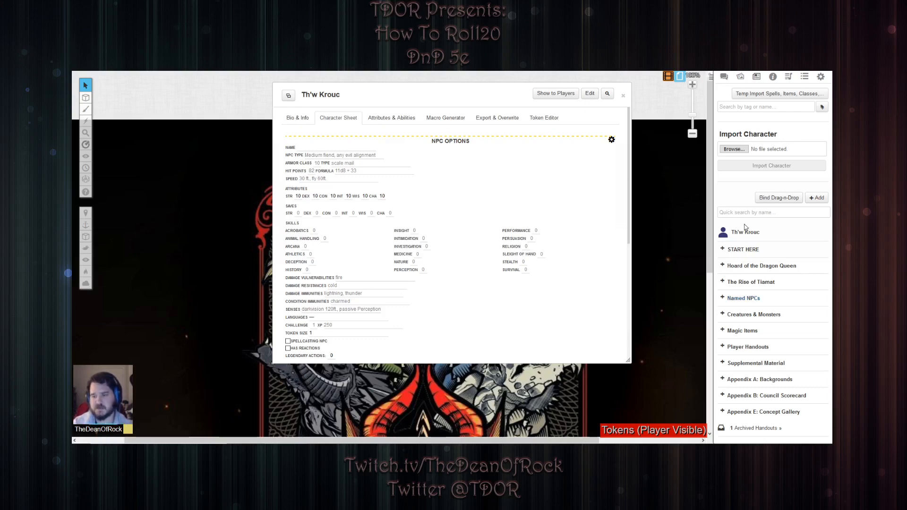
Fill Th'w Krouc's NPC sheet with the Orc entry from the compendium's Monsters category
click(776, 79)
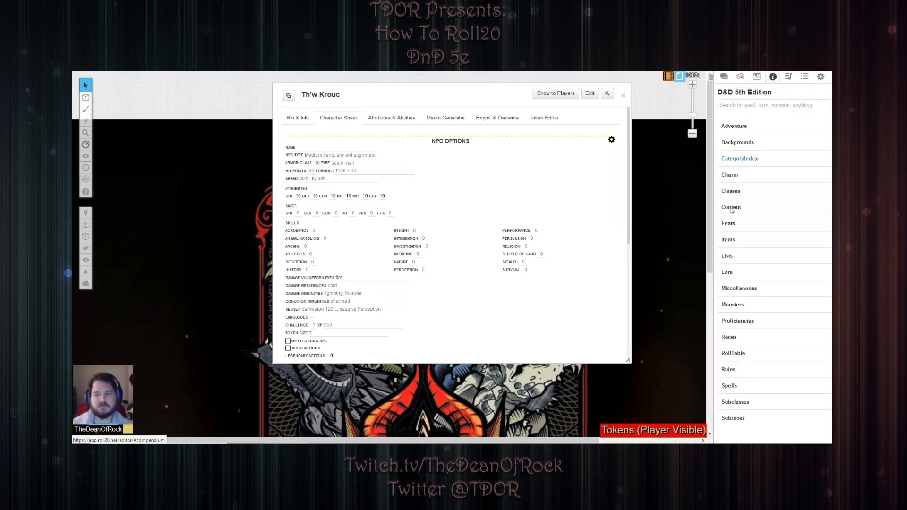
click(747, 304)
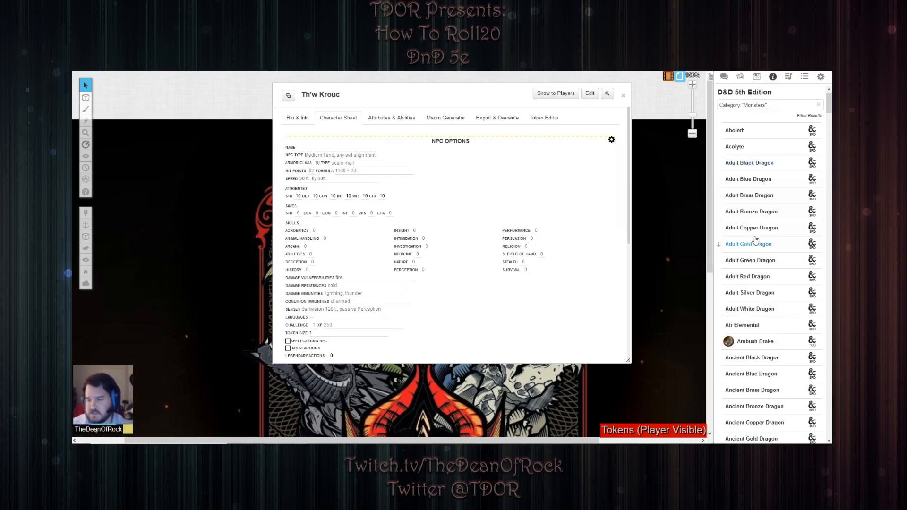
scroll(751, 227, down, 10)
scroll(756, 208, down, 20)
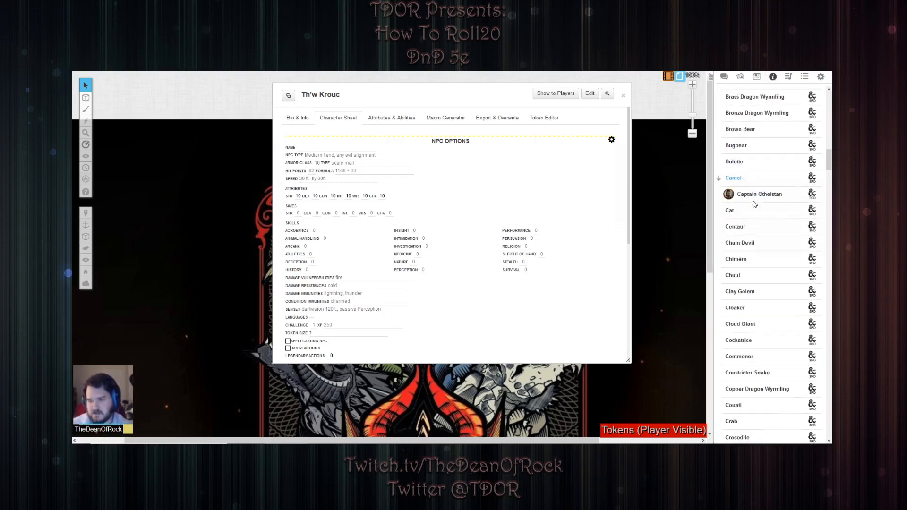
scroll(763, 203, down, 20)
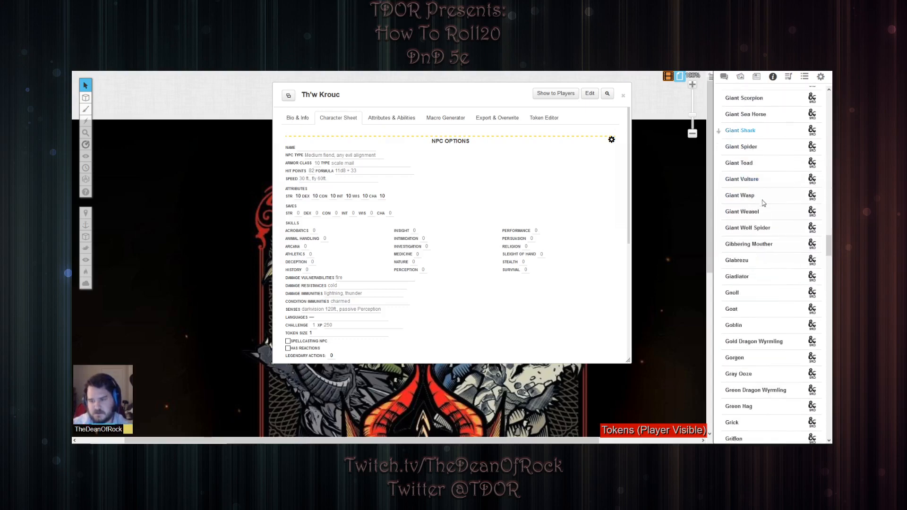
scroll(763, 203, down, 20)
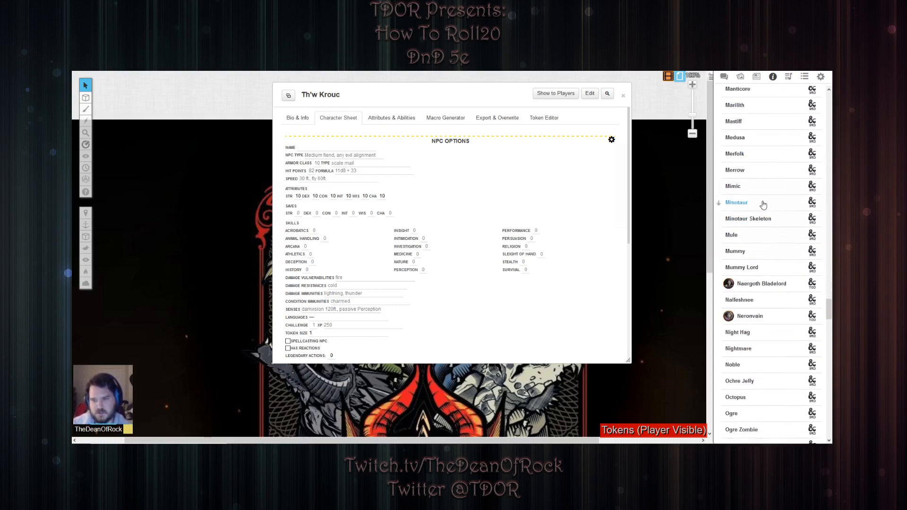
drag(733, 286, 443, 239)
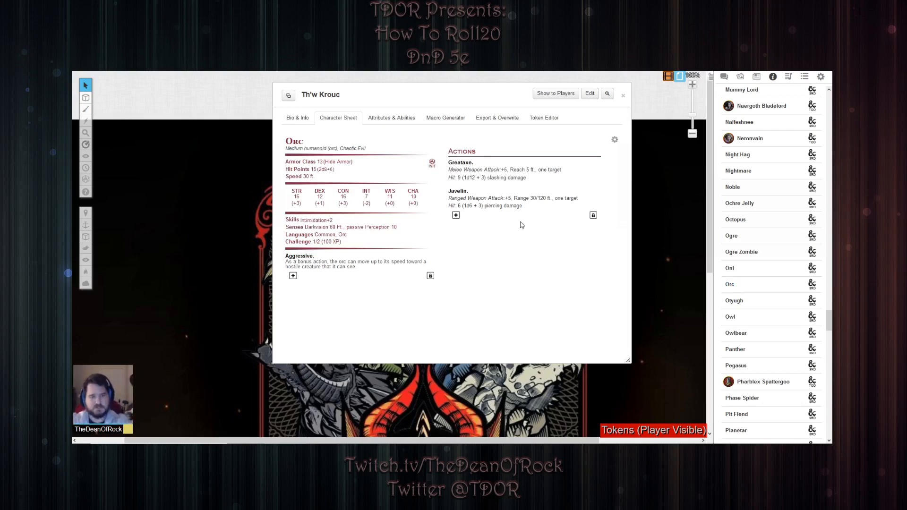
Open the sheet's NPC options and examine the imported stats, skills and general options
click(616, 140)
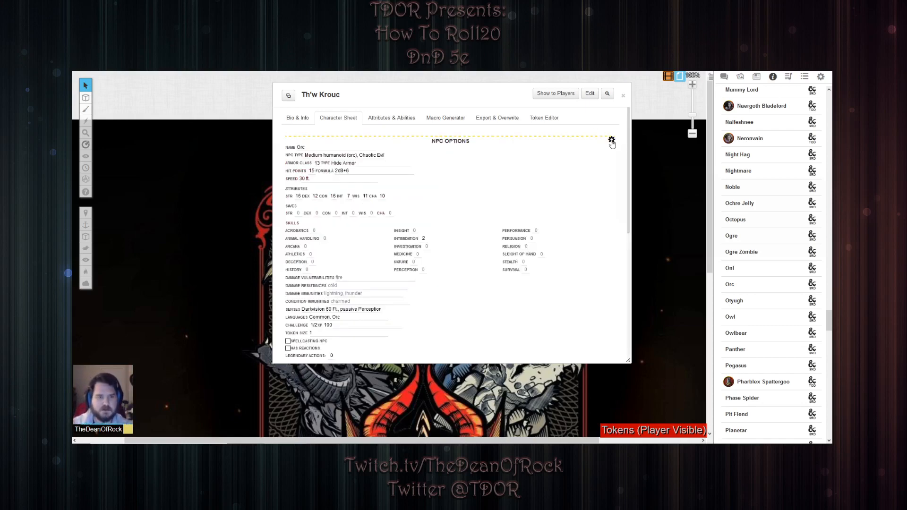
scroll(337, 244, down, 5)
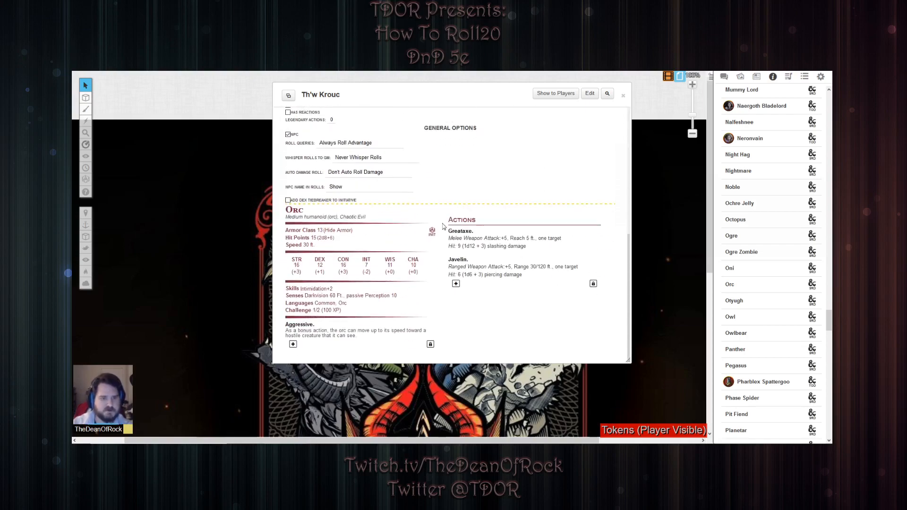
scroll(389, 193, up, 5)
scroll(385, 196, down, 5)
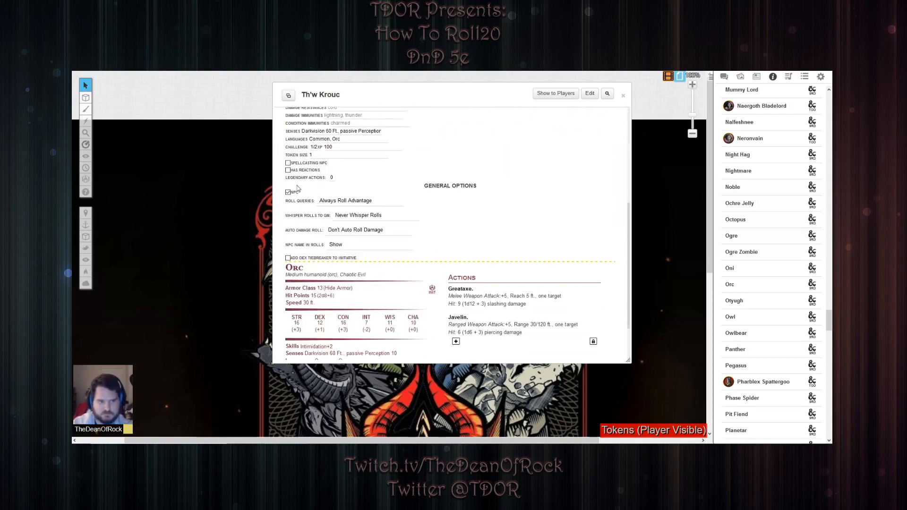
scroll(309, 175, up, 5)
scroll(310, 174, up, 1)
scroll(397, 208, down, 6)
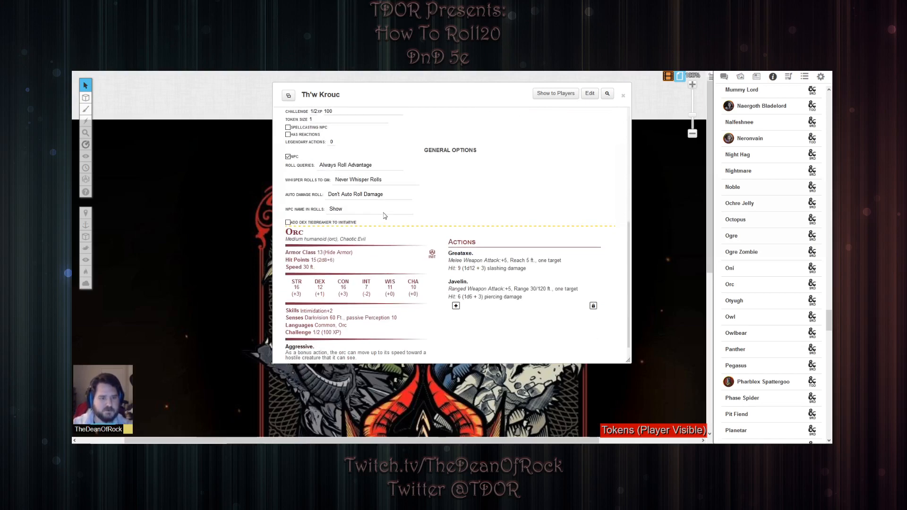
scroll(350, 176, up, 5)
scroll(342, 181, down, 5)
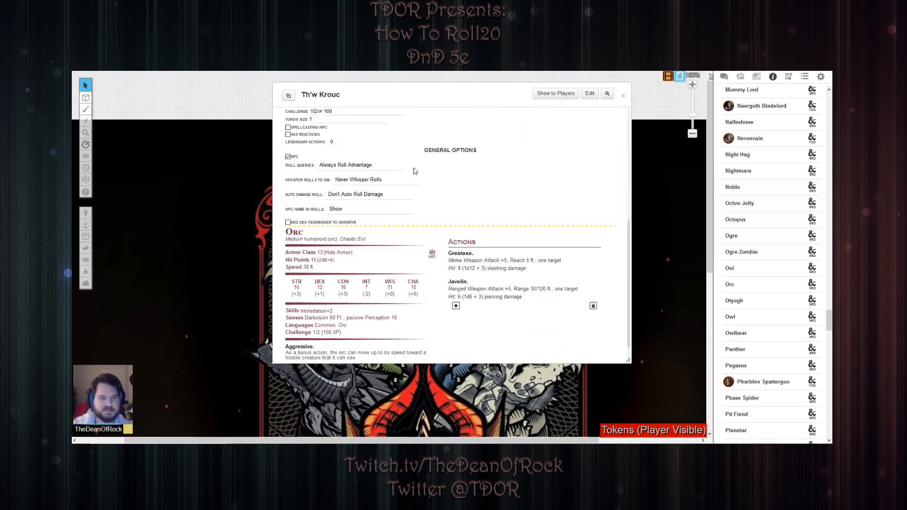
Set auto damage roll to Auto Roll Damage & Crit, whisper rolls to Whisper Toggle and roll queries to Advantage Toggle
click(345, 194)
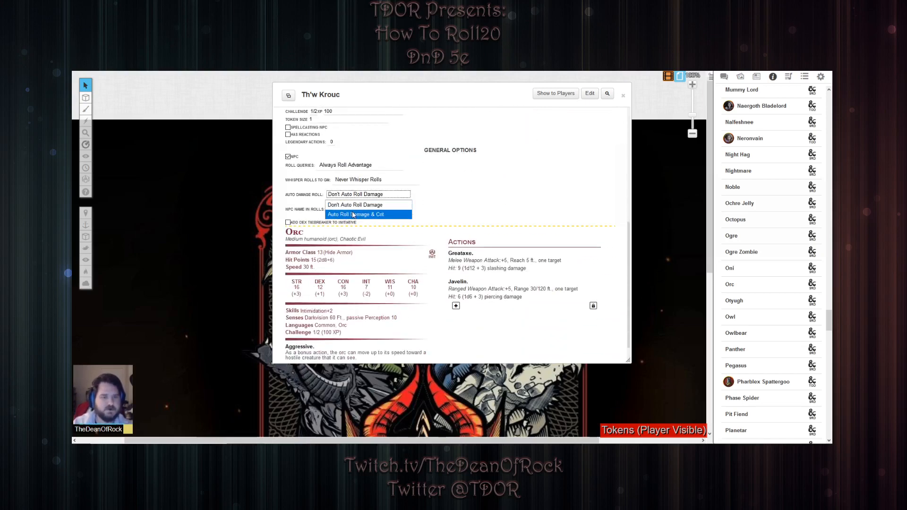
click(354, 214)
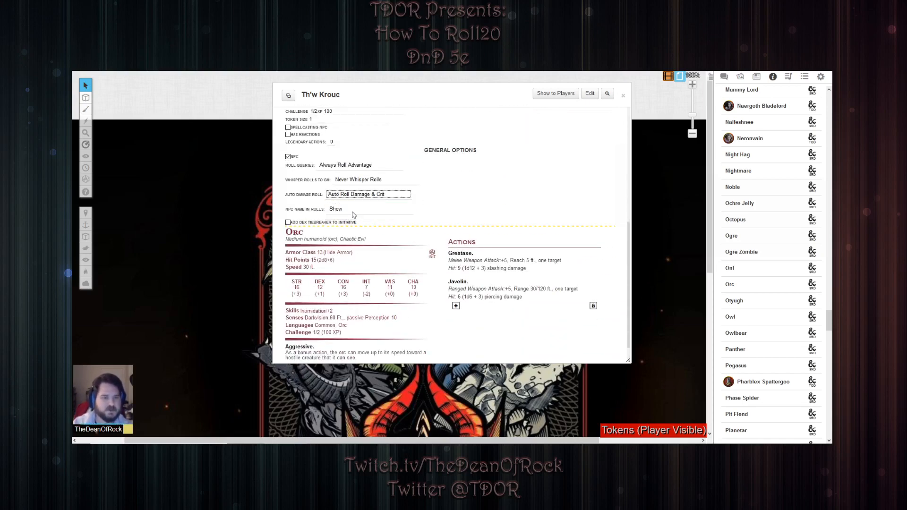
click(378, 181)
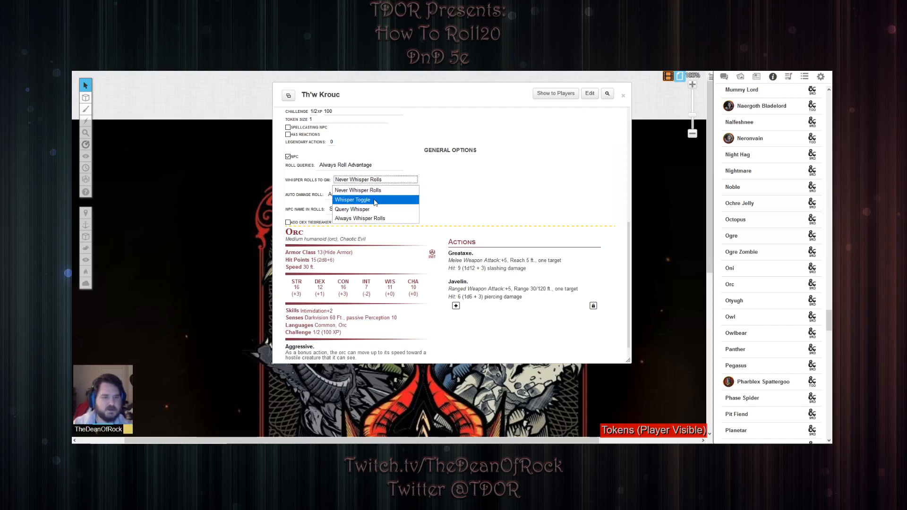
click(375, 199)
click(352, 168)
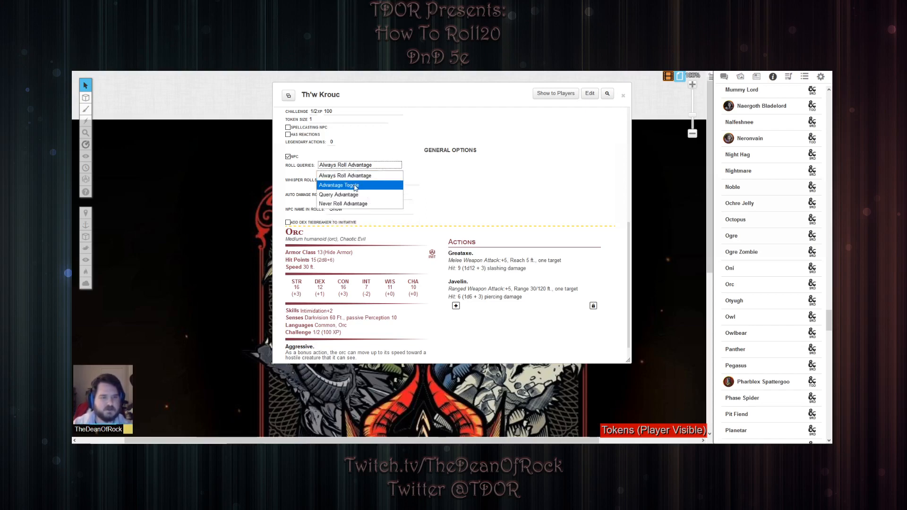
click(355, 186)
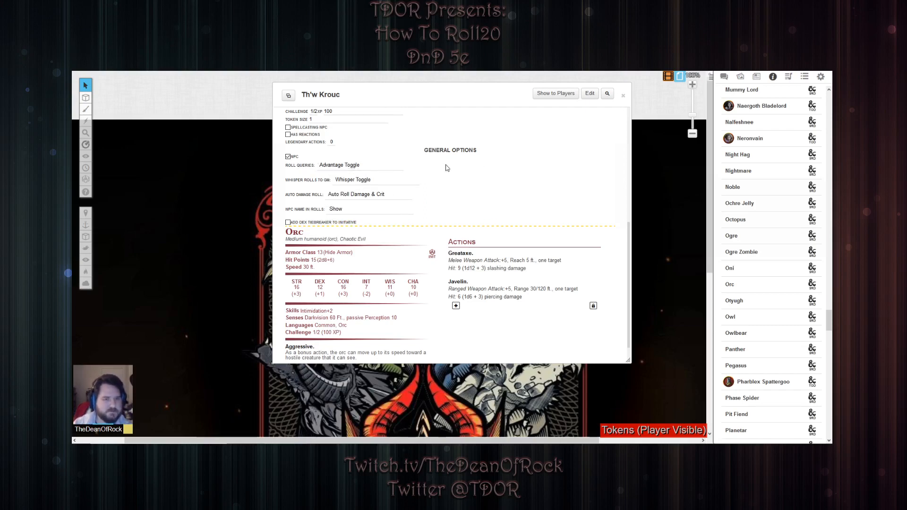
Check the roll toggles at the start of the sheet and enable the DEX tiebreaker for initiative
scroll(447, 168, up, 5)
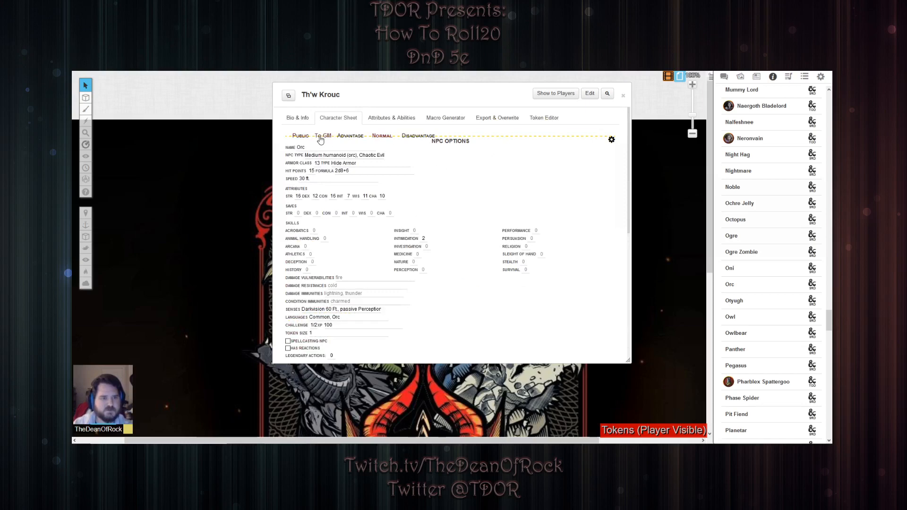
scroll(443, 190, down, 3)
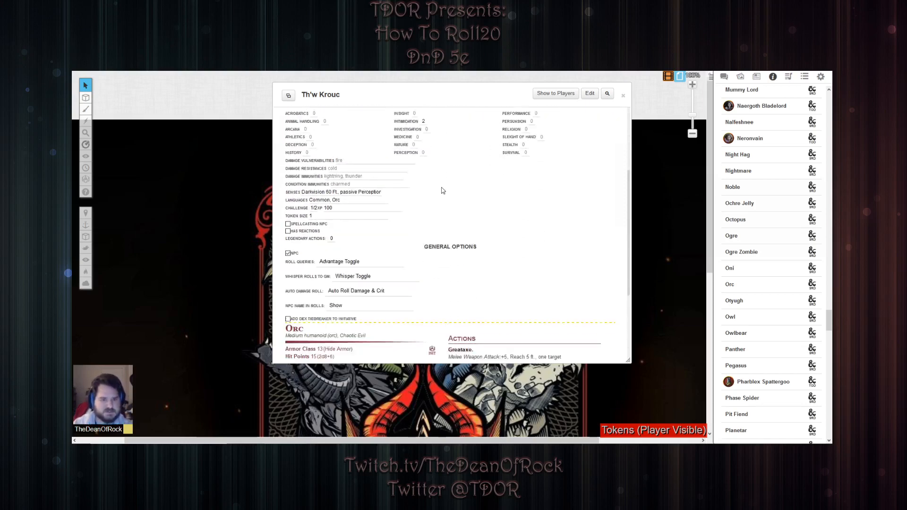
scroll(443, 191, down, 3)
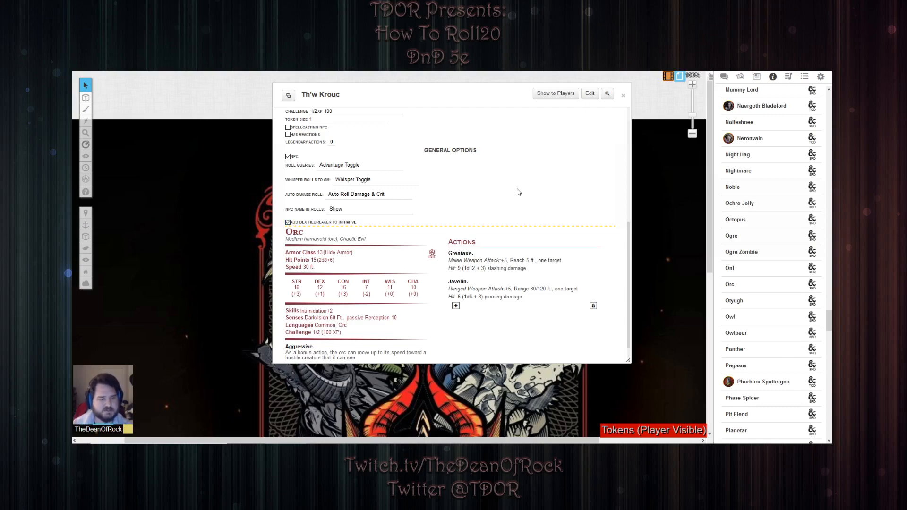
Review the orc's NPC options once more and close them to return to the stat block
scroll(519, 177, up, 5)
scroll(512, 160, down, 5)
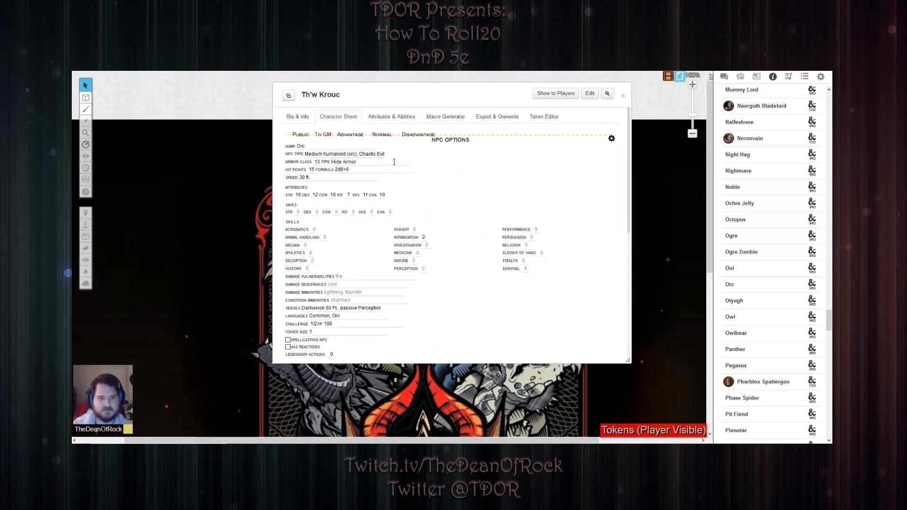
scroll(368, 194, up, 5)
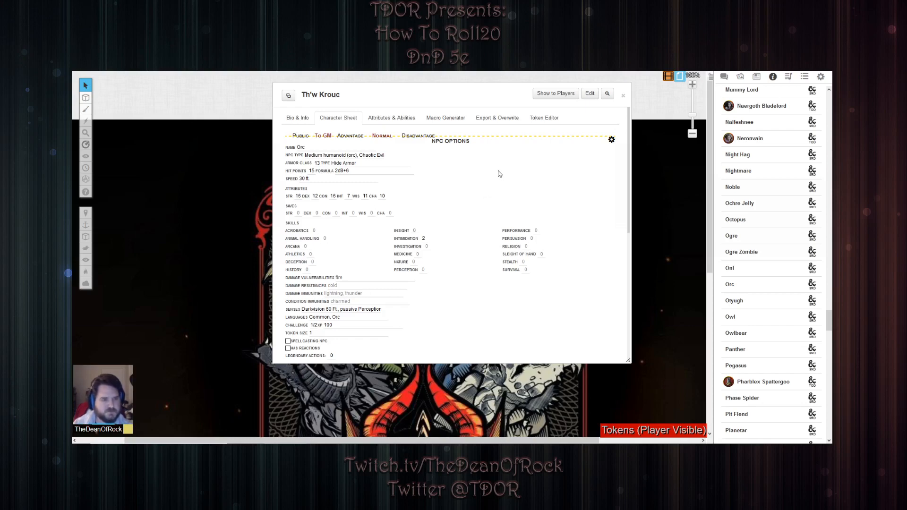
scroll(352, 210, down, 3)
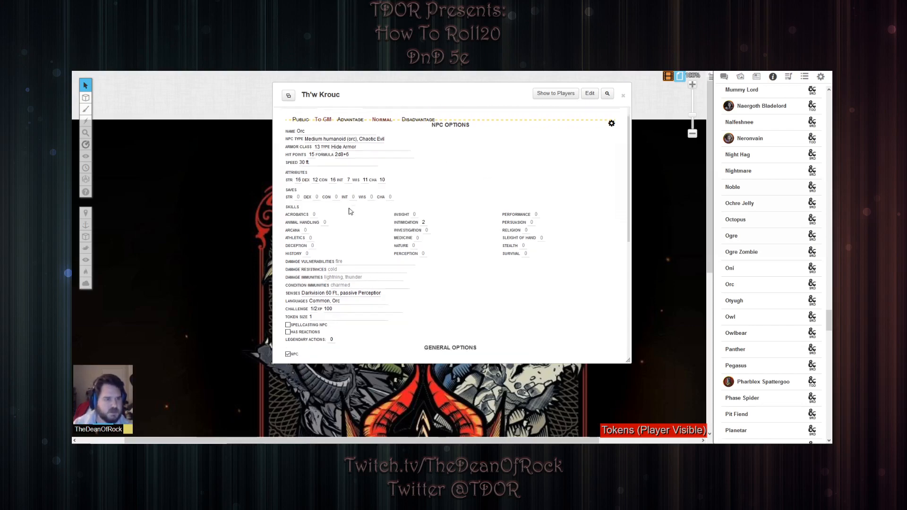
scroll(312, 279, up, 3)
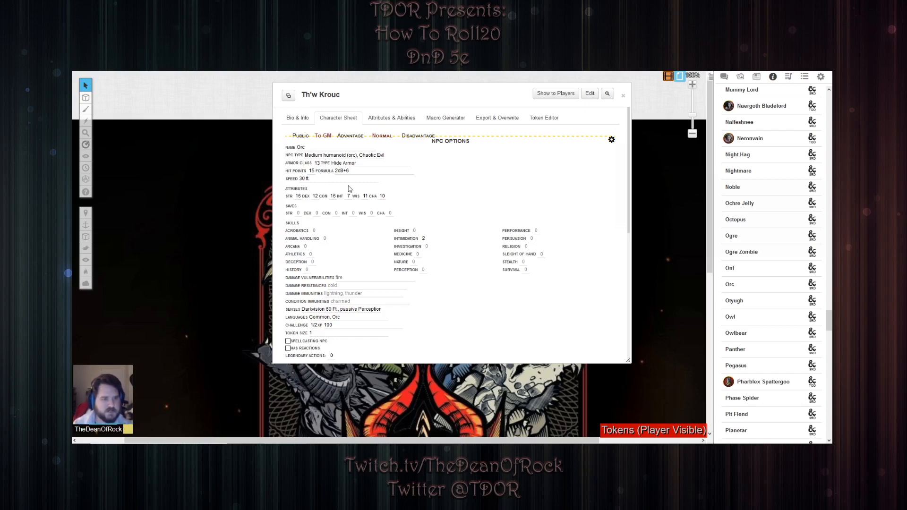
click(611, 140)
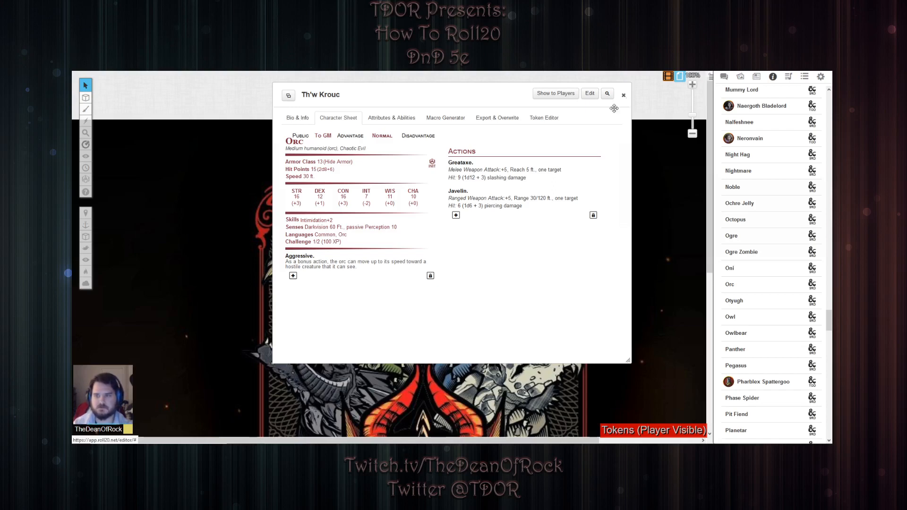
scroll(749, 207, down, 4)
scroll(749, 194, up, 9)
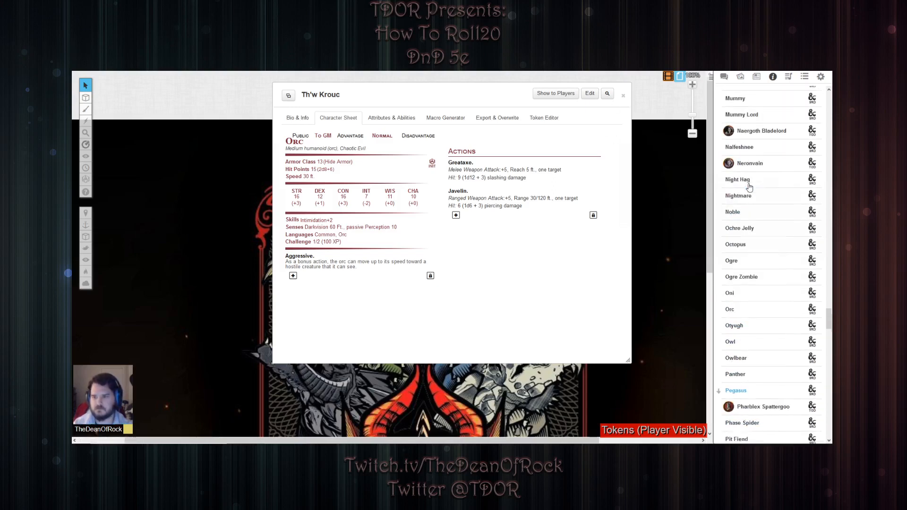
Inspect Th'w Krouc's edit settings, expand the journal's Creatures & Monsters folder, and close the character without saving edits
click(590, 93)
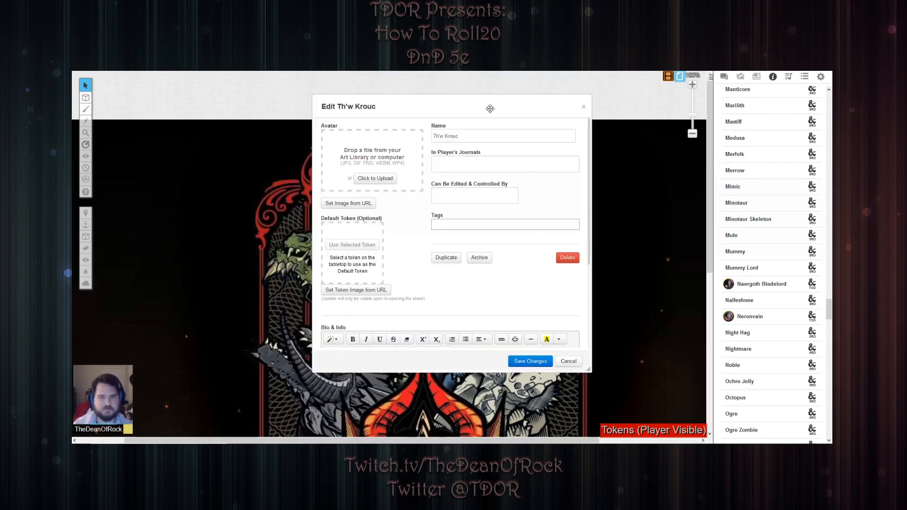
click(757, 77)
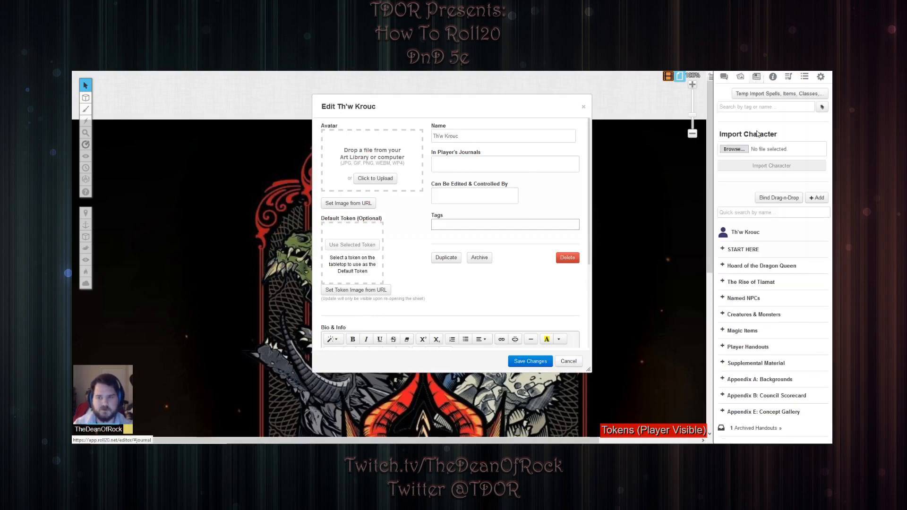
click(753, 315)
scroll(753, 313, down, 4)
scroll(753, 313, down, 15)
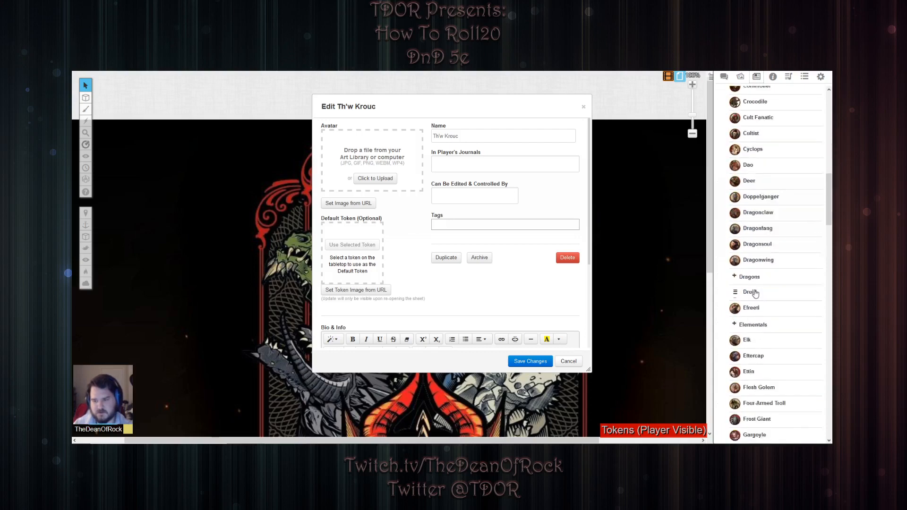
scroll(754, 323, down, 8)
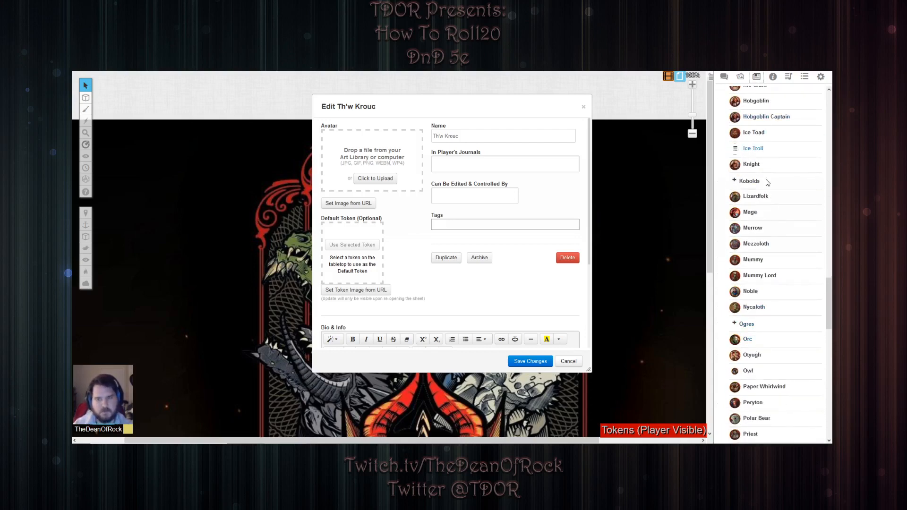
click(569, 361)
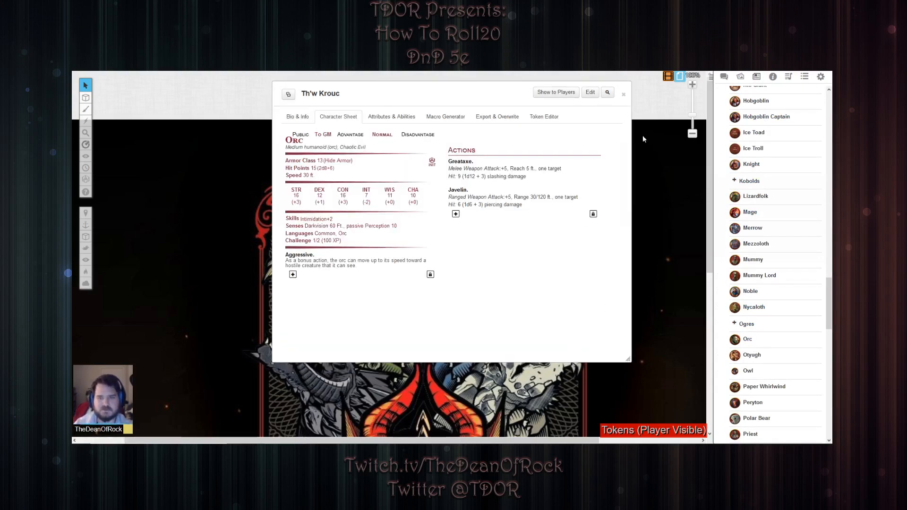
click(624, 94)
Duplicate the Orc entry from the journal's Creatures & Monsters folder
scroll(763, 250, down, 3)
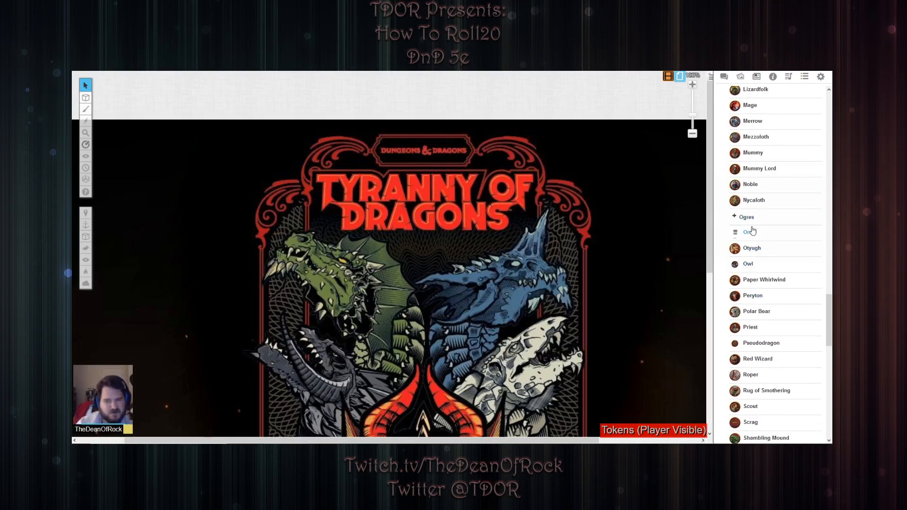
scroll(756, 203, down, 1)
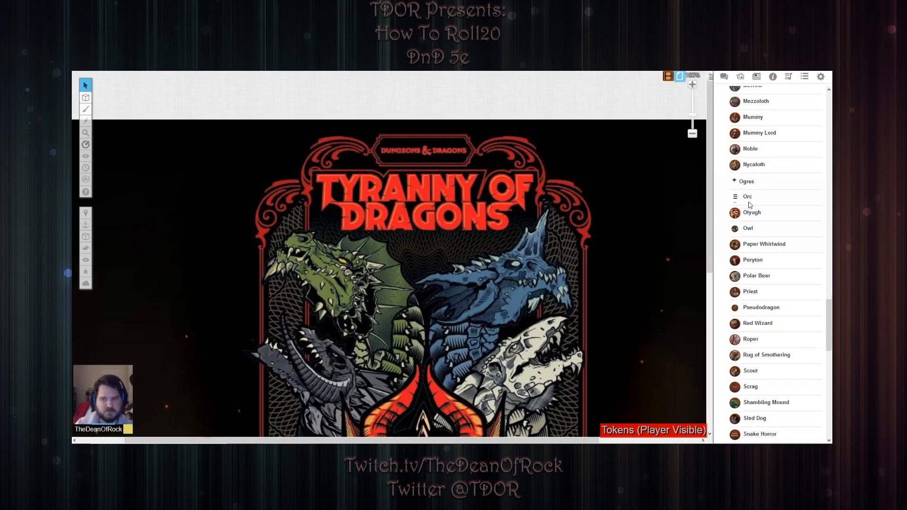
click(748, 196)
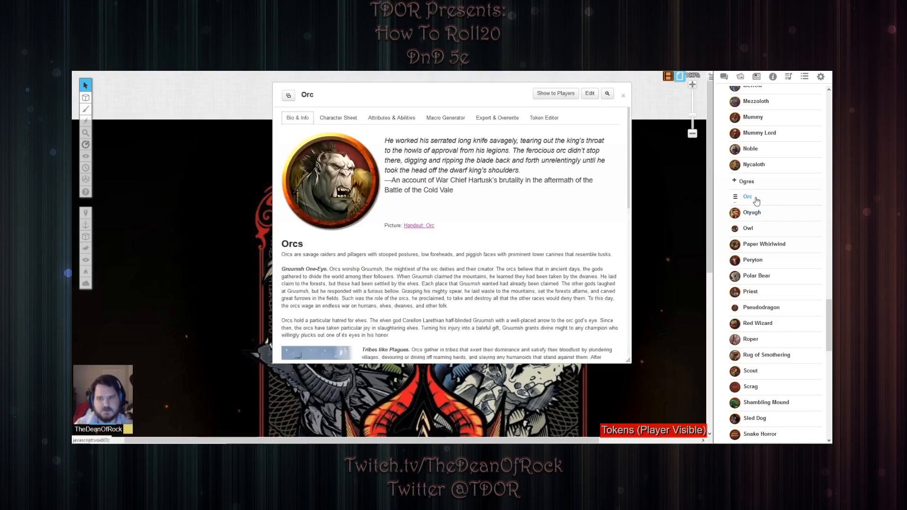
click(590, 95)
scroll(415, 251, down, 3)
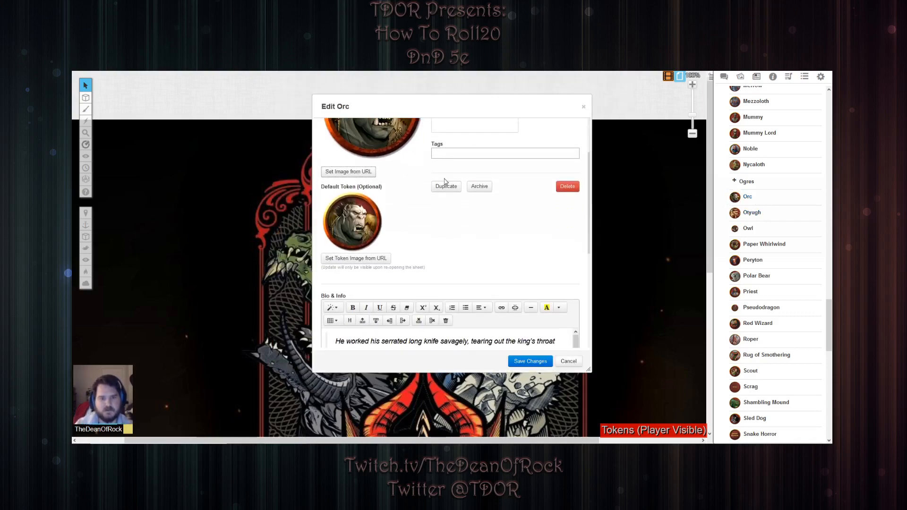
click(584, 107)
Close the original Orc and open the character sheet of its copy from the end of the journal
scroll(796, 250, down, 10)
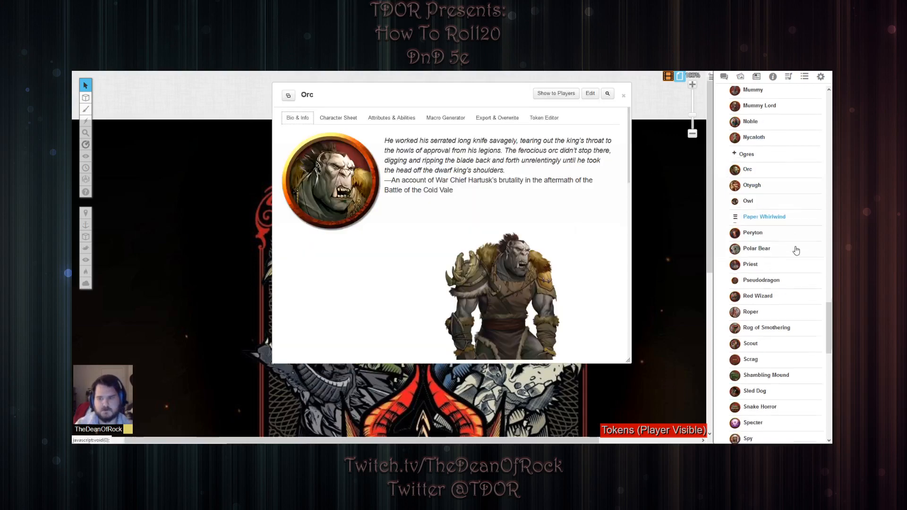
scroll(797, 251, down, 3)
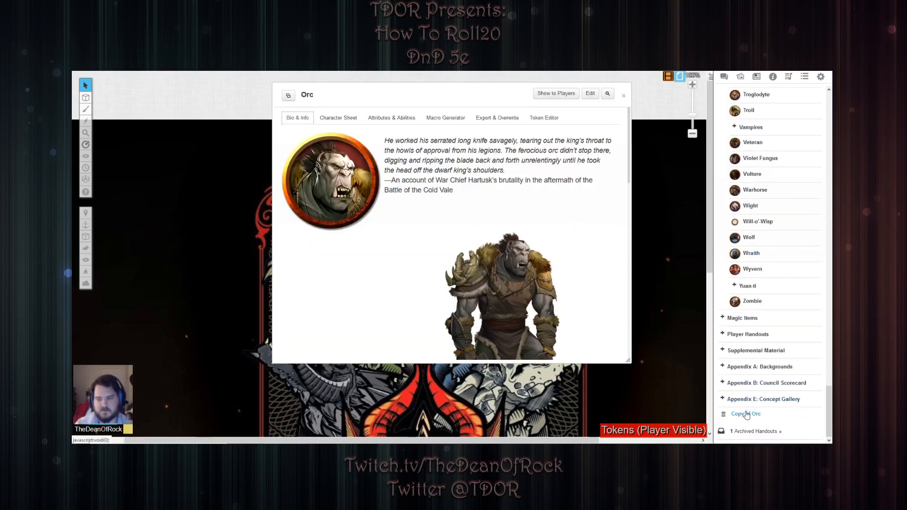
click(624, 95)
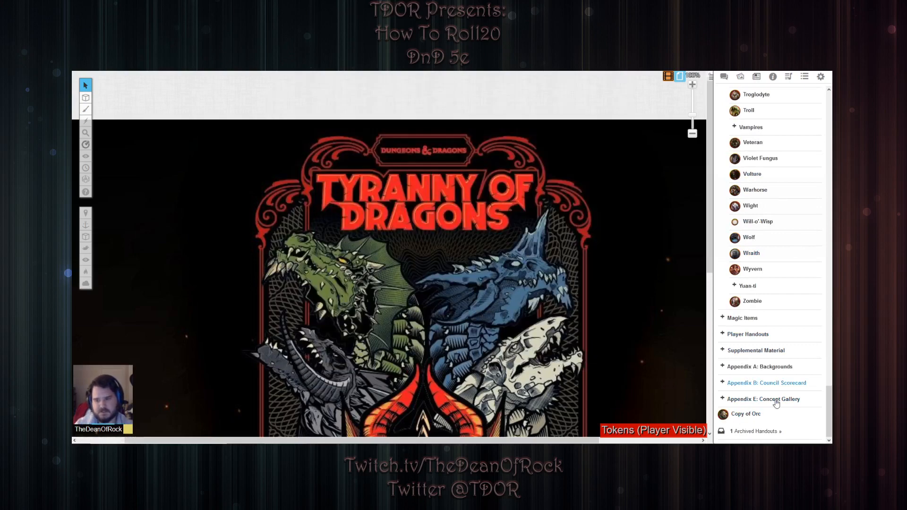
click(745, 414)
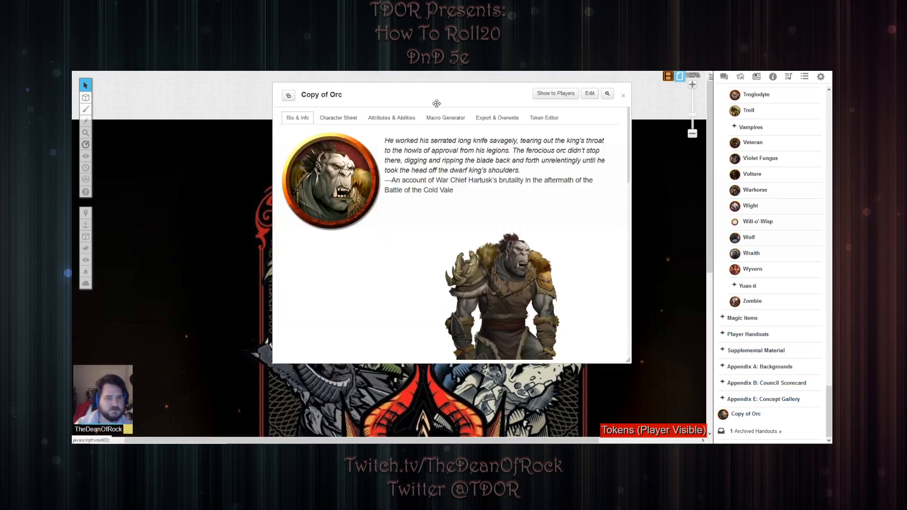
click(344, 121)
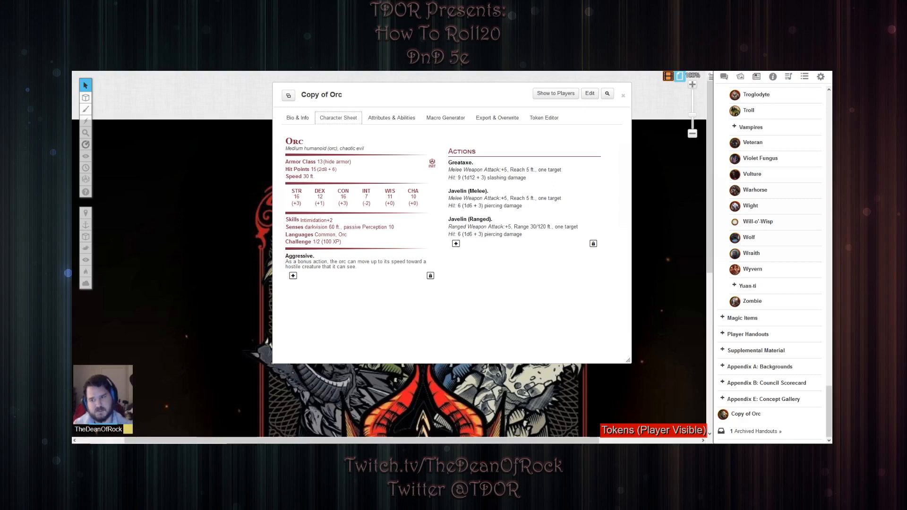
Set the copied orc's name to Uber Orc in its NPC options
scroll(772, 207, up, 1)
scroll(771, 207, up, 10)
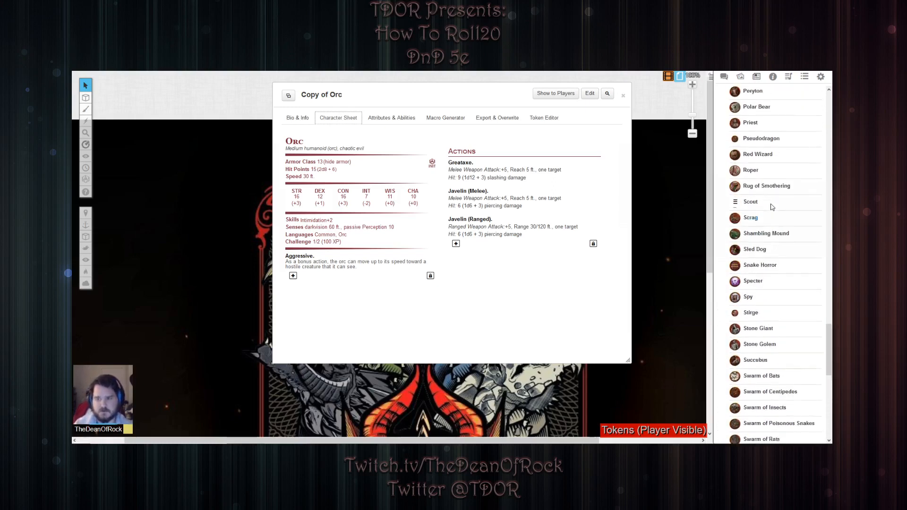
scroll(772, 208, up, 9)
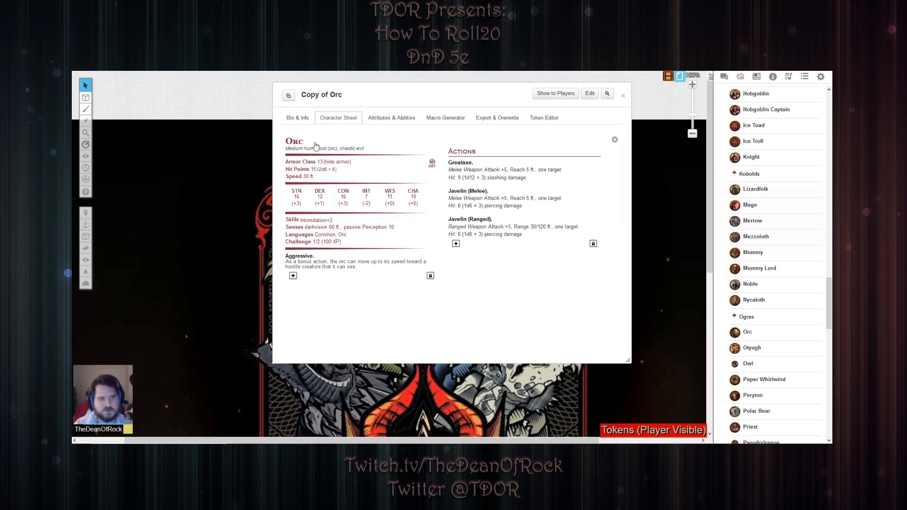
click(614, 141)
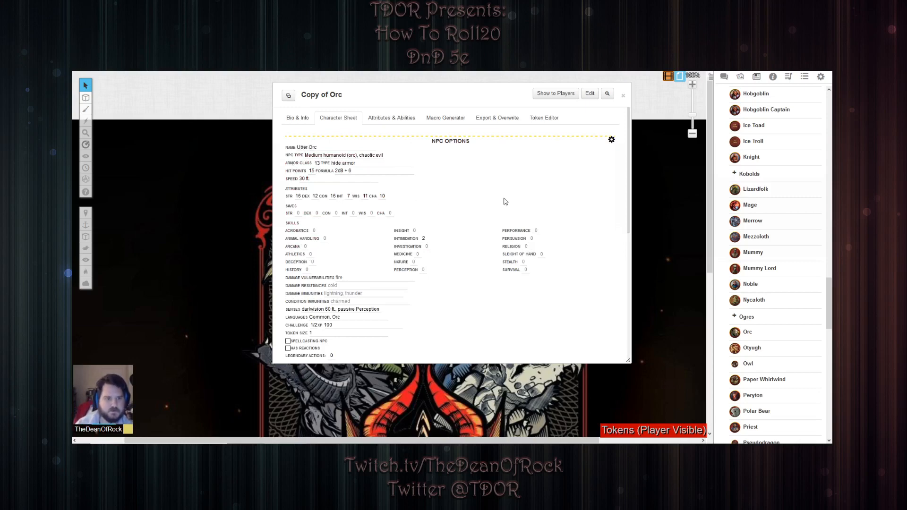
scroll(503, 201, down, 5)
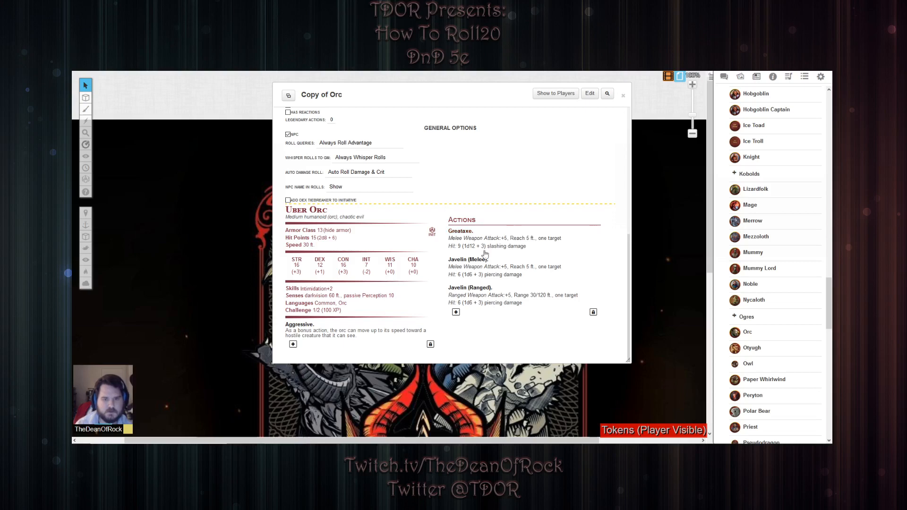
Add a trait named Uber Orc Lyft with the description "Transport fellow orcs for nominal fee! YAY!!" to the orc
click(293, 346)
scroll(336, 331, down, 1)
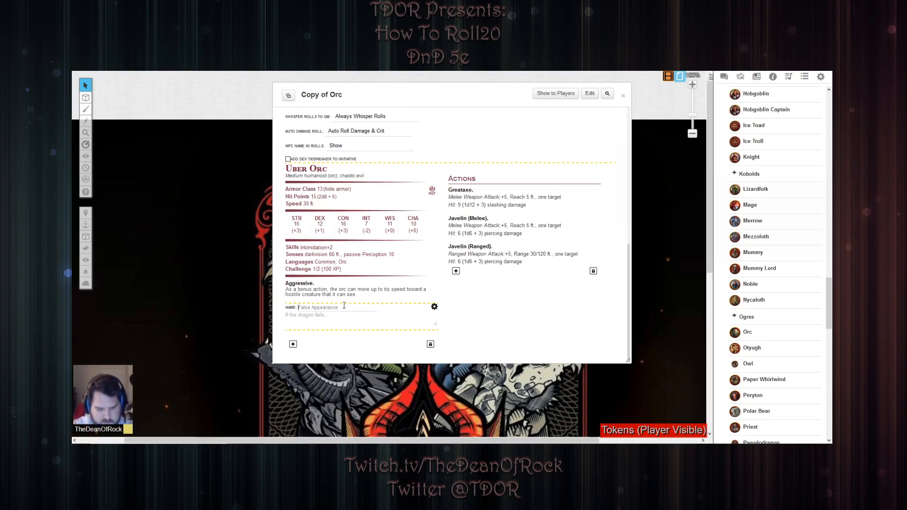
click(344, 306)
text(Uber Orc Lyft)
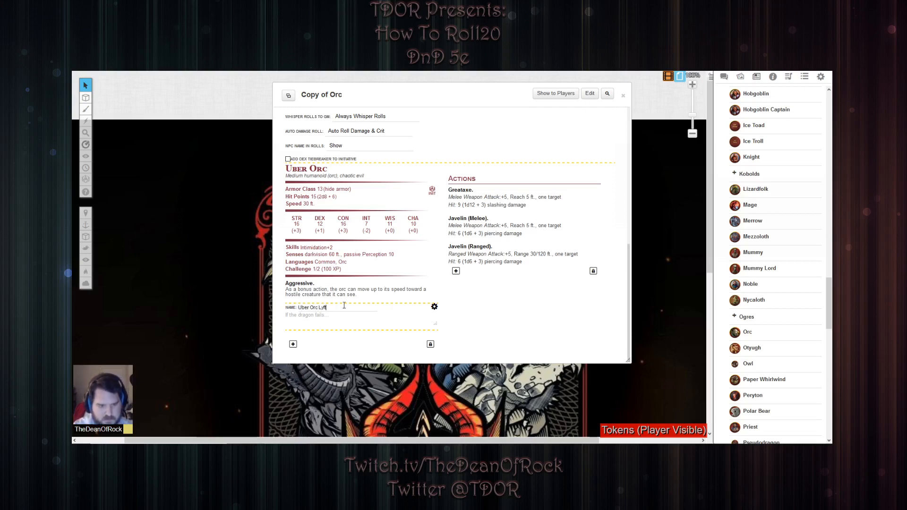
click(302, 315)
text(Tra)
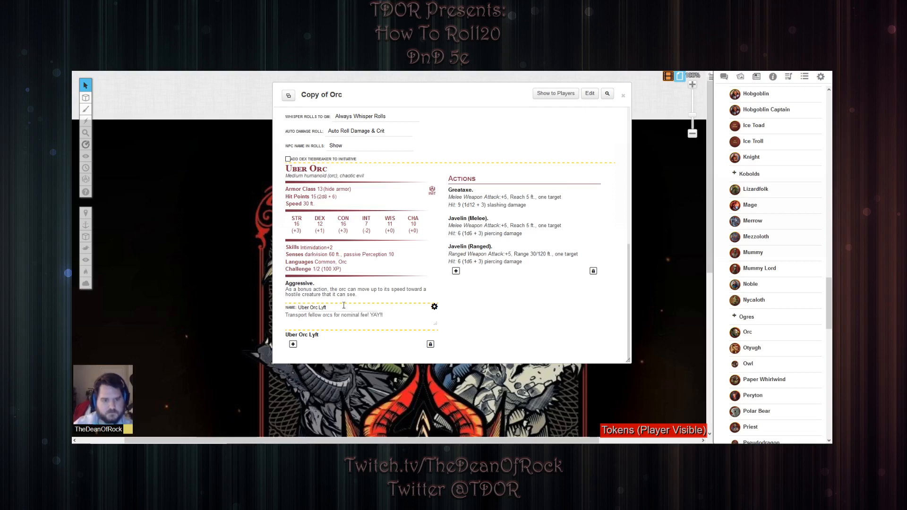
click(434, 306)
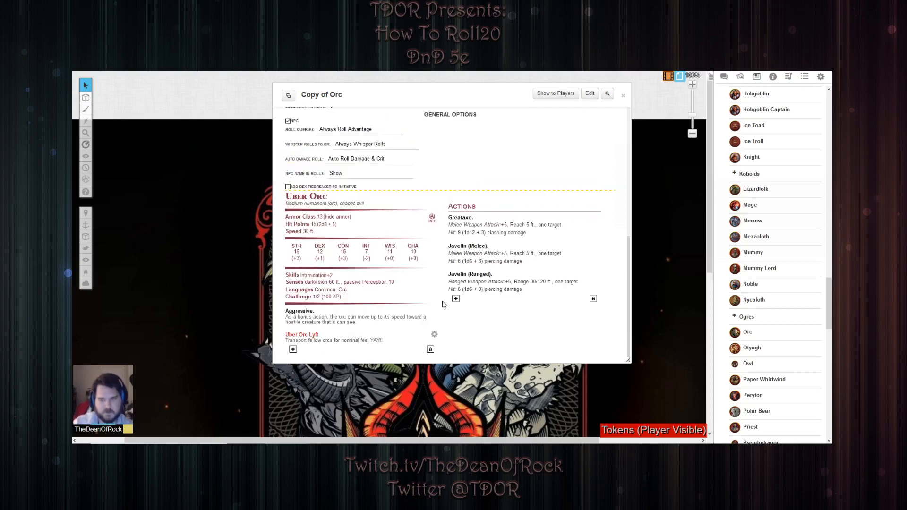
Close the Uber Orc's NPC options and its character window
scroll(511, 180, up, 6)
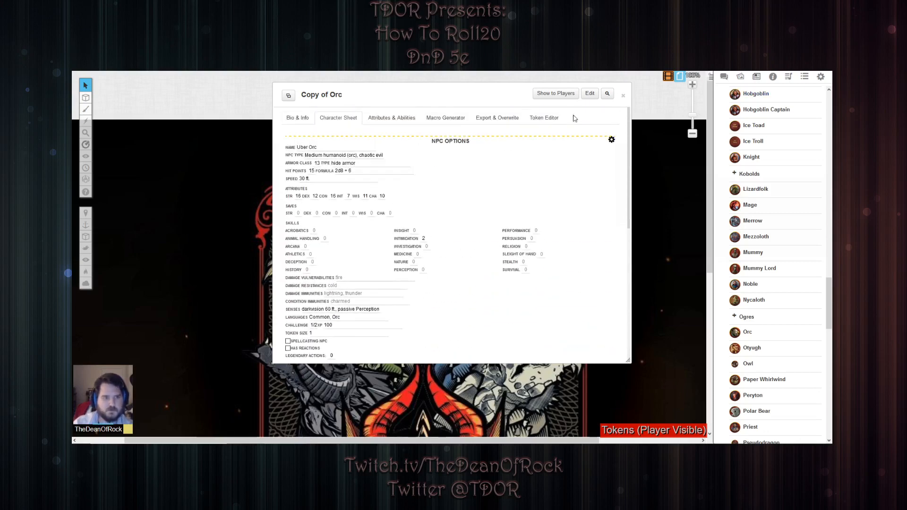
click(613, 141)
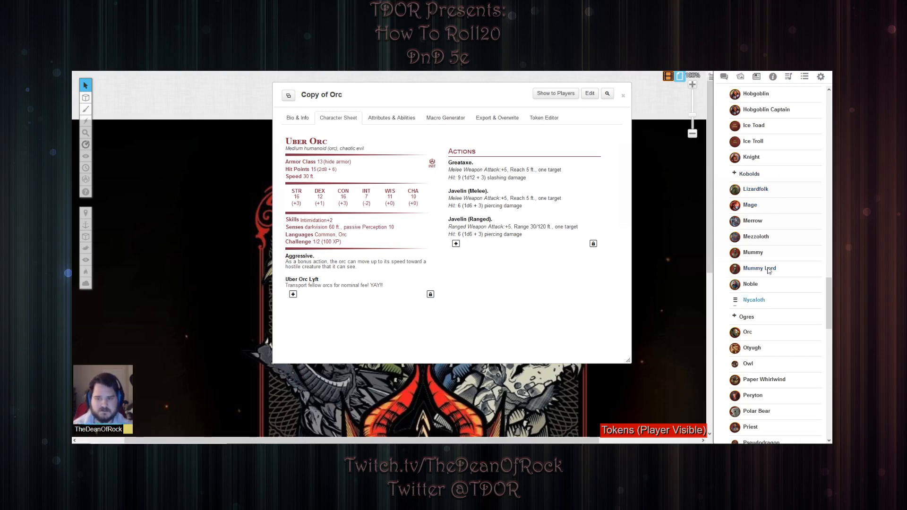
click(623, 95)
Create a new journal character named Glaquo Frogro and save it
scroll(781, 144, up, 15)
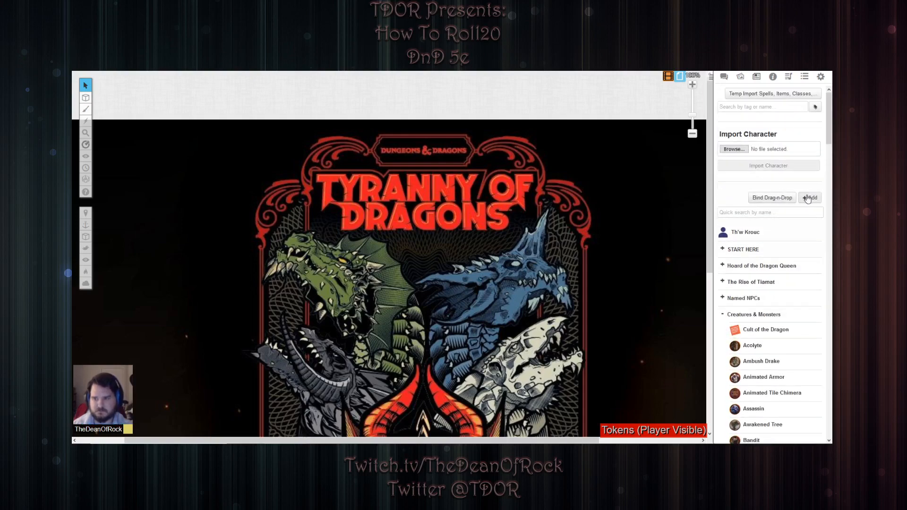
click(809, 198)
click(791, 217)
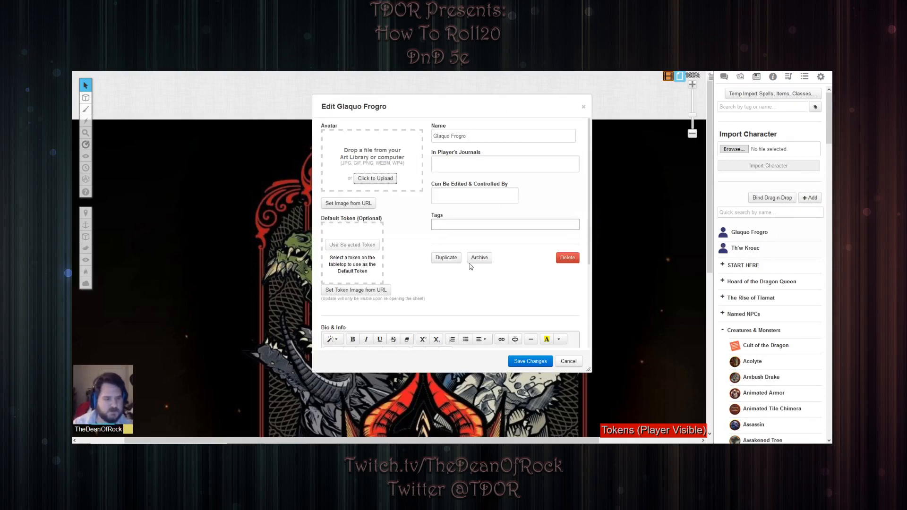
click(528, 362)
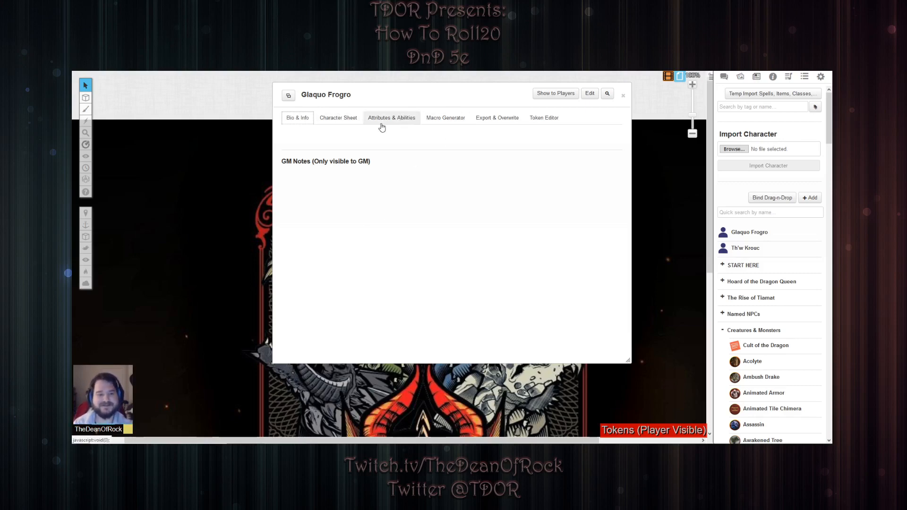
Start the Charactermancer for Glaquo Frogro and examine its race choices and racial trait descriptions
click(333, 121)
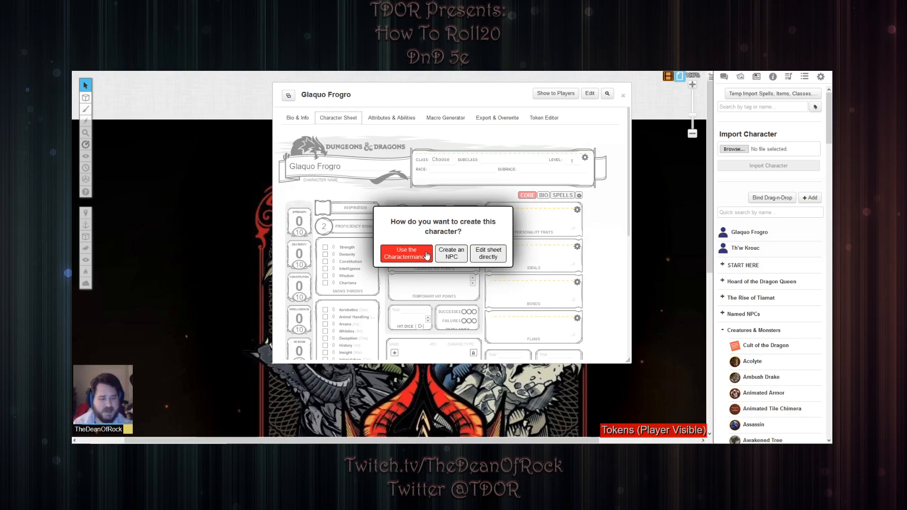
click(384, 260)
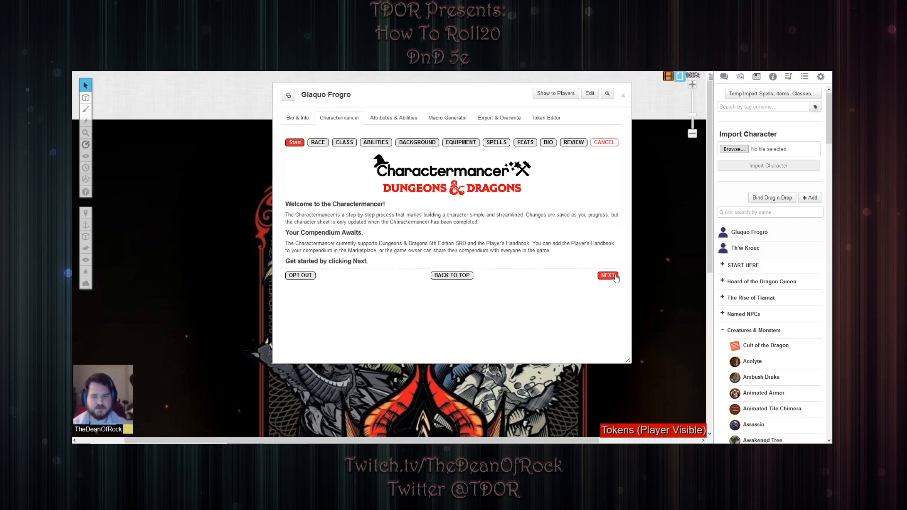
click(610, 276)
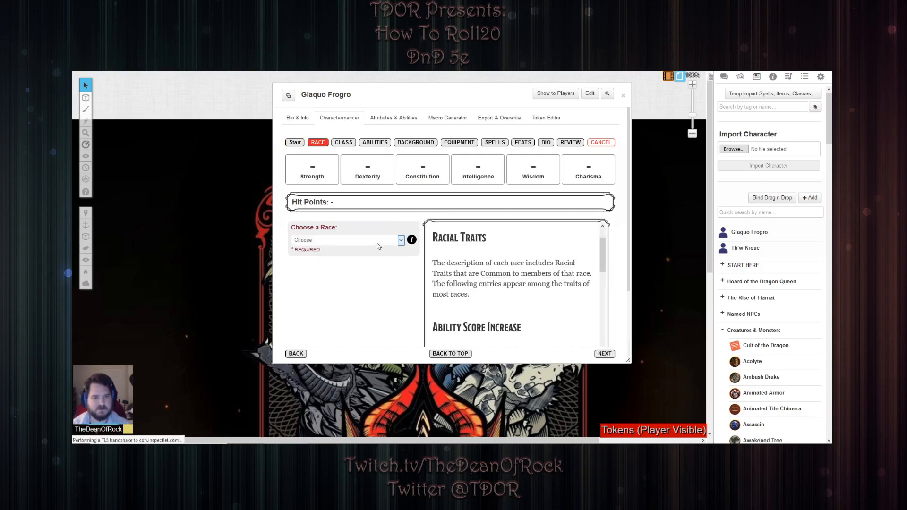
click(376, 240)
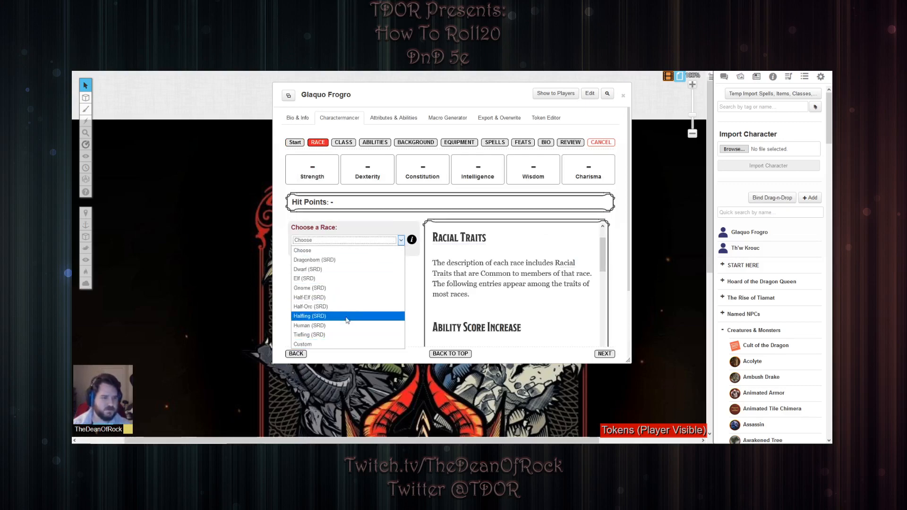
click(369, 234)
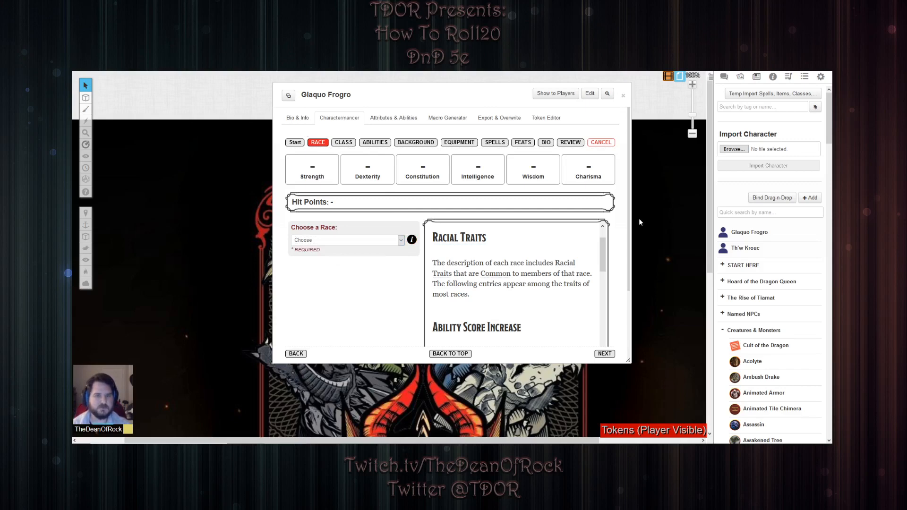
scroll(639, 218, down, 1)
scroll(592, 240, down, 3)
scroll(592, 240, down, 1)
Discard and exit the Charactermancer, and look over Glaquo Frogro's blank character sheet
click(594, 142)
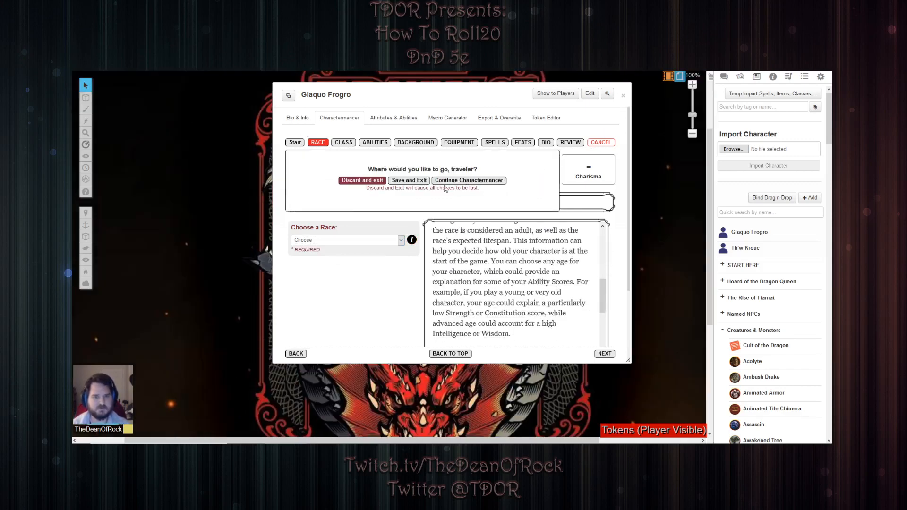
click(371, 182)
scroll(585, 244, down, 5)
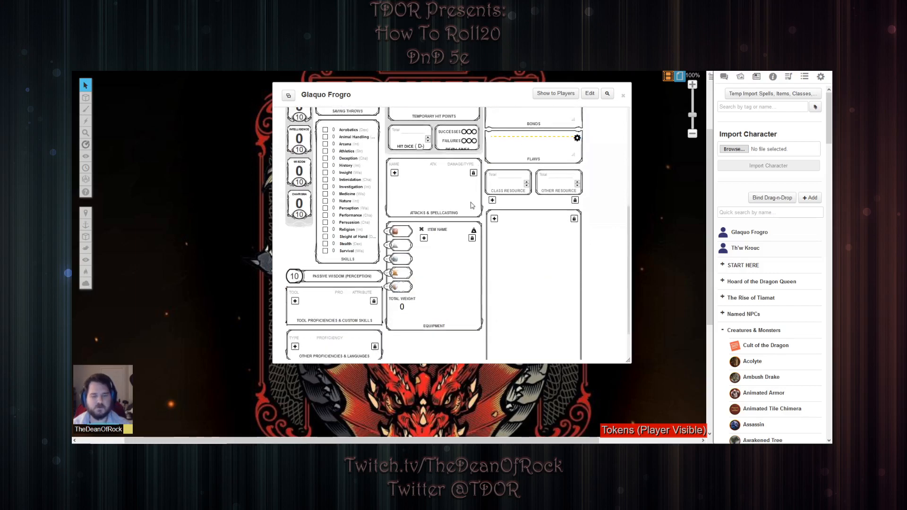
scroll(438, 235, up, 6)
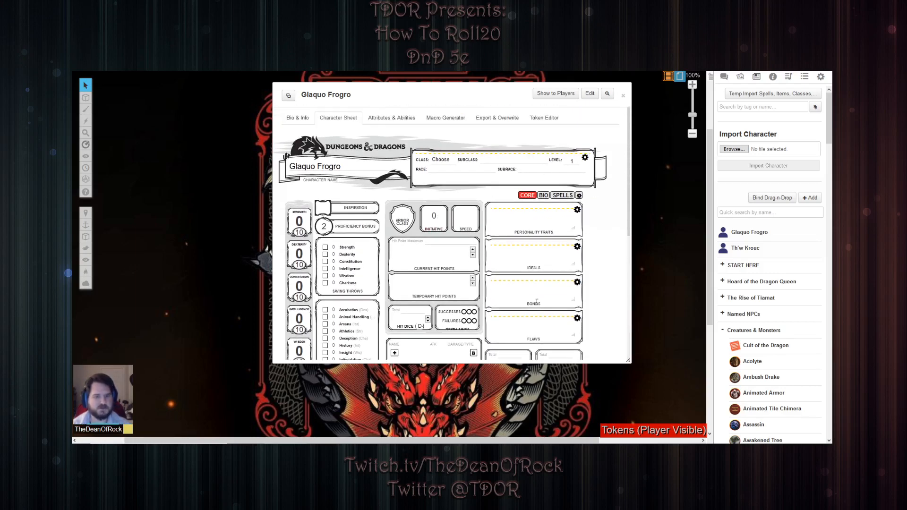
Open the settings page of Glaquo Frogro's character sheet and look over its class, attribute, save and general options
scroll(528, 311, down, 5)
scroll(517, 280, up, 6)
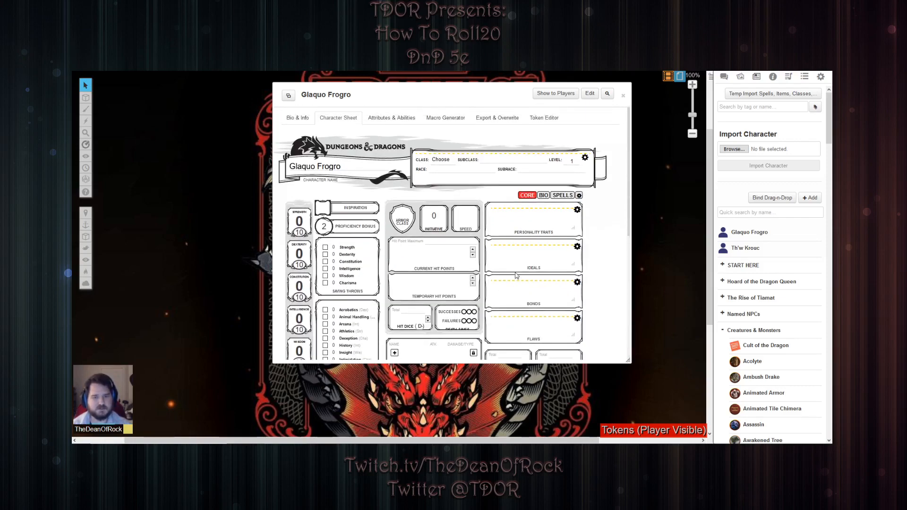
click(579, 195)
scroll(344, 177, down, 5)
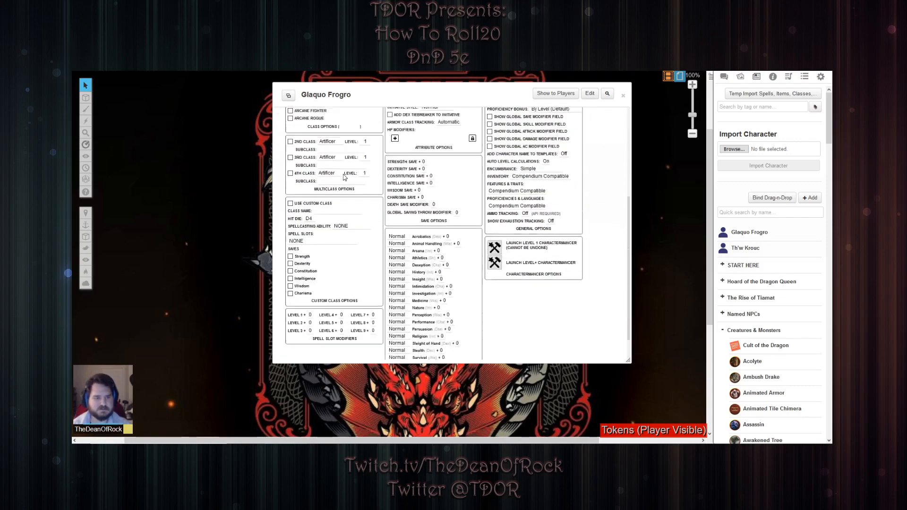
scroll(344, 177, down, 1)
scroll(445, 252, up, 7)
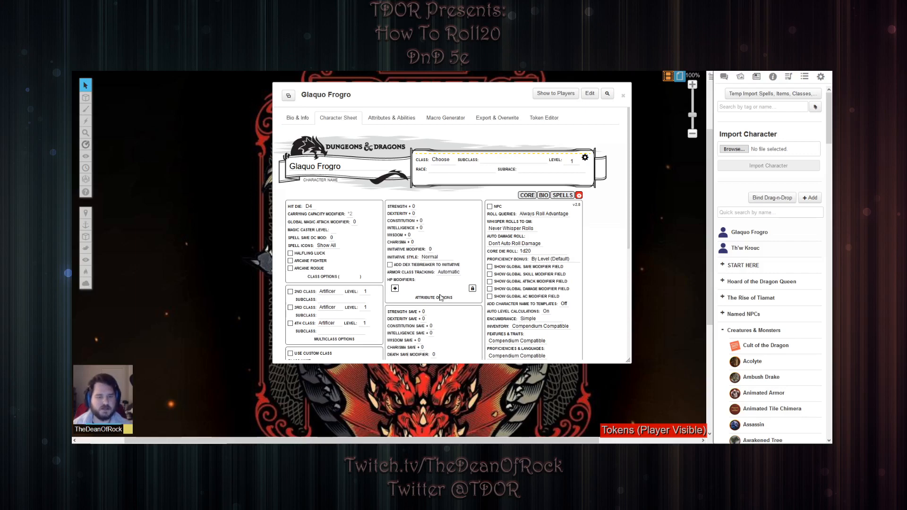
In Glaquo Frogro's attribute options, set the Dexterity bonus to 2 and the Charisma bonus to 1
click(422, 214)
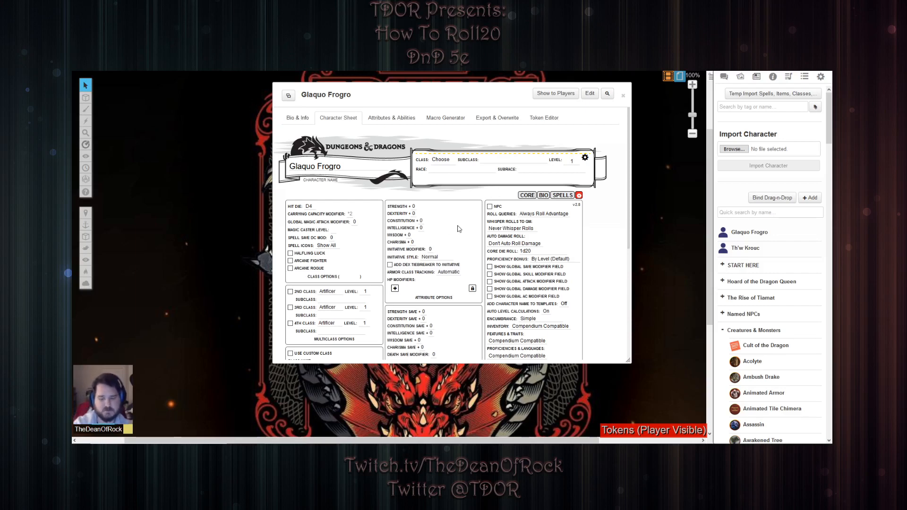
key(Tab)
key(Tab)
key(Tab)
key(Tab)
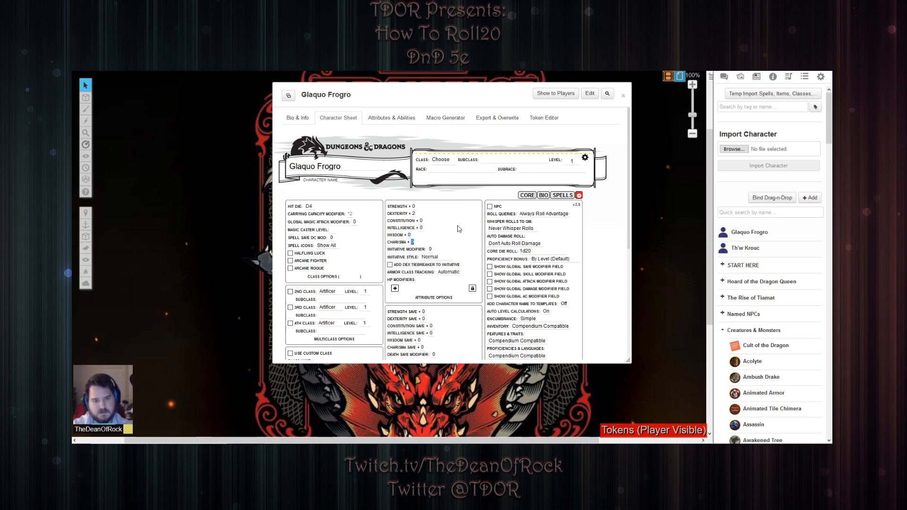
text(1)
key(Tab)
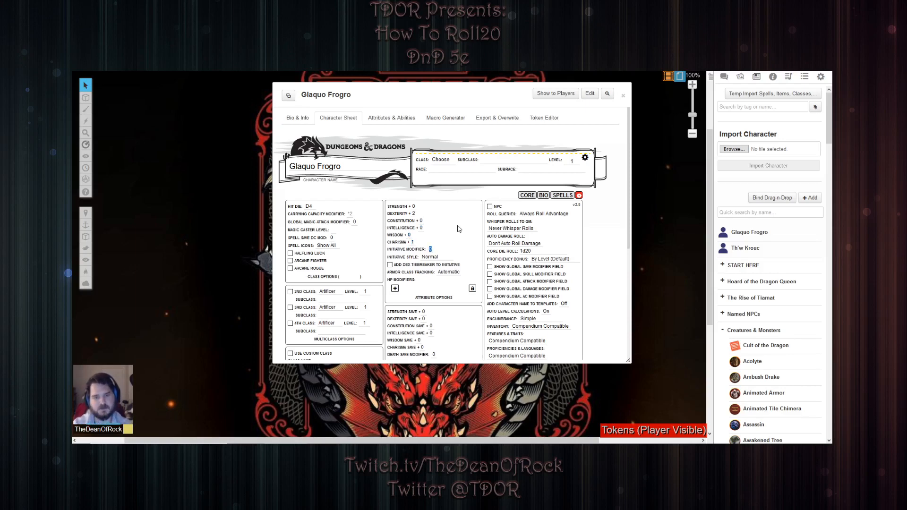
Return to the core page of Glaquo Frogro's sheet and check how the attribute bonuses affect its abilities and skills
click(528, 194)
scroll(293, 284, down, 3)
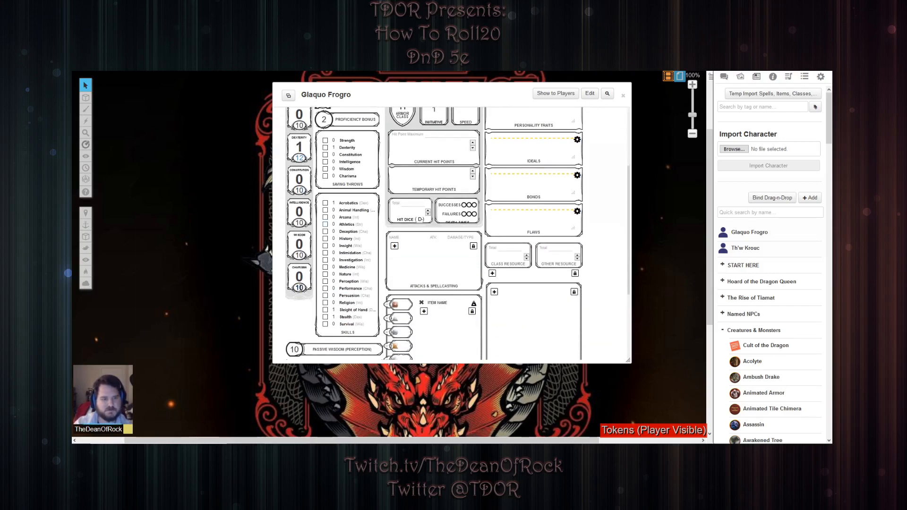
scroll(298, 217, up, 2)
scroll(296, 210, up, 1)
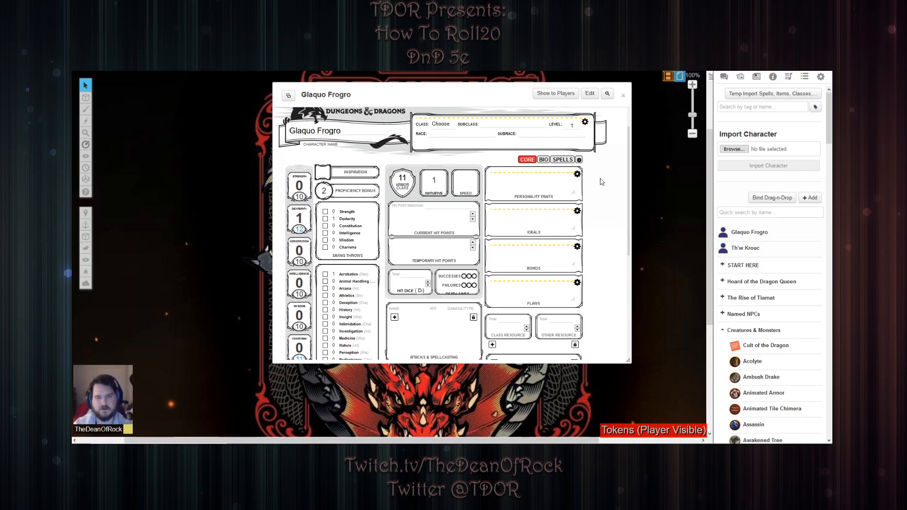
scroll(586, 164, up, 2)
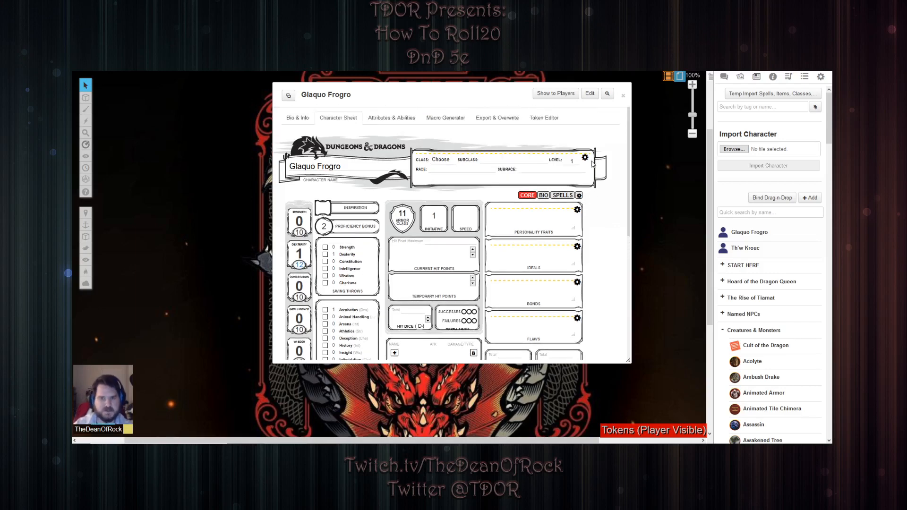
Review the options on Glaquo Frogro's sheet settings page once more and close the character window
click(580, 195)
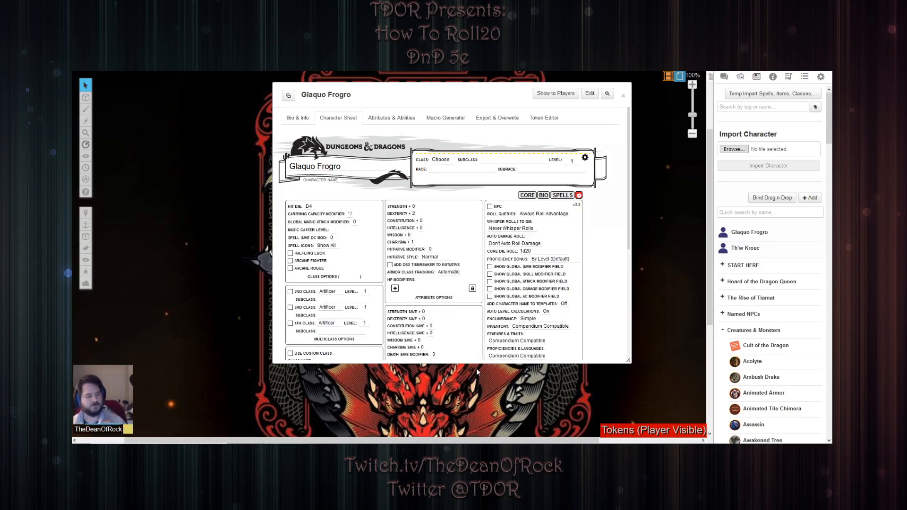
right_click(572, 285)
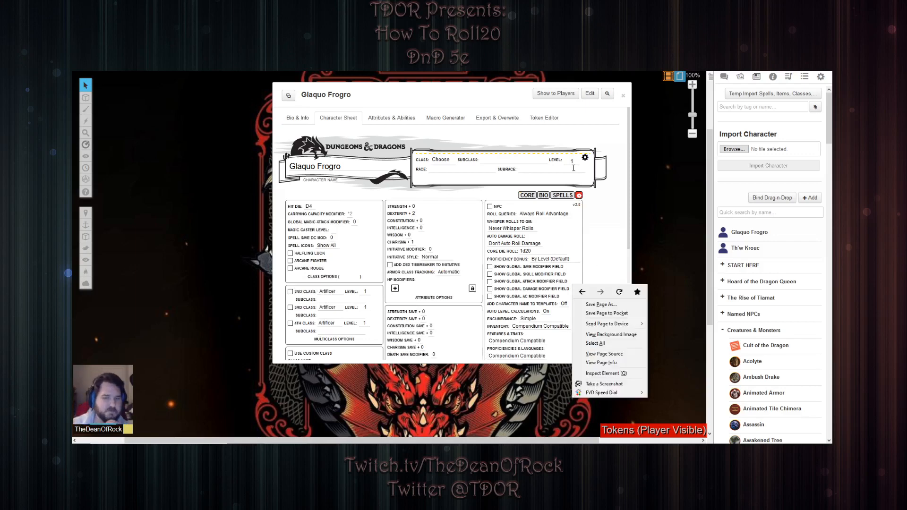
click(620, 206)
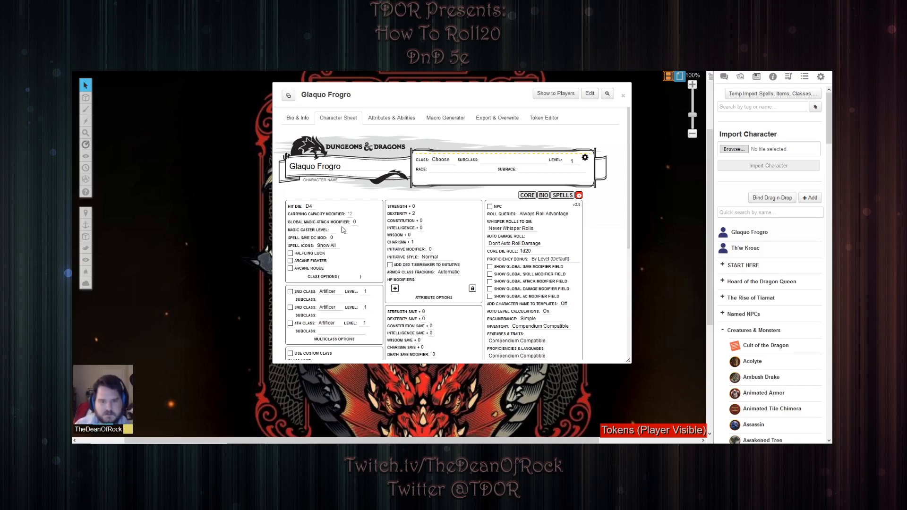
scroll(344, 229, down, 5)
scroll(427, 201, up, 5)
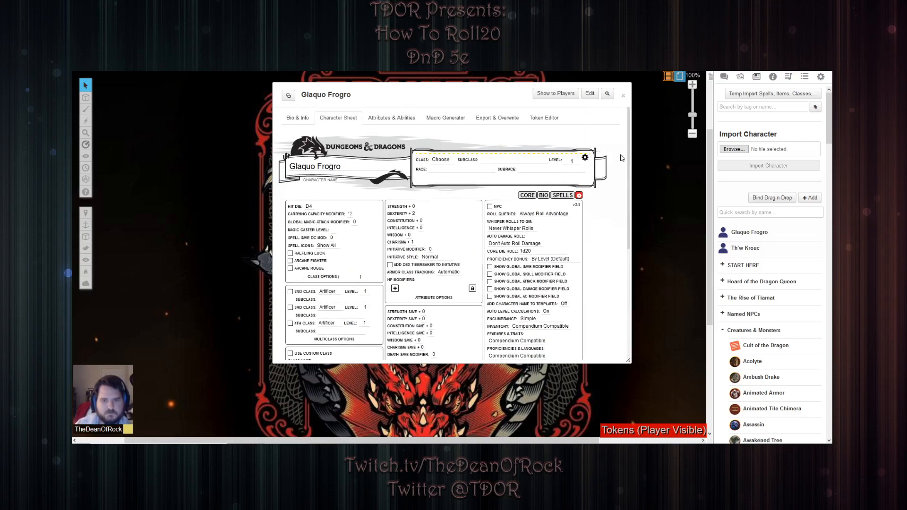
click(625, 96)
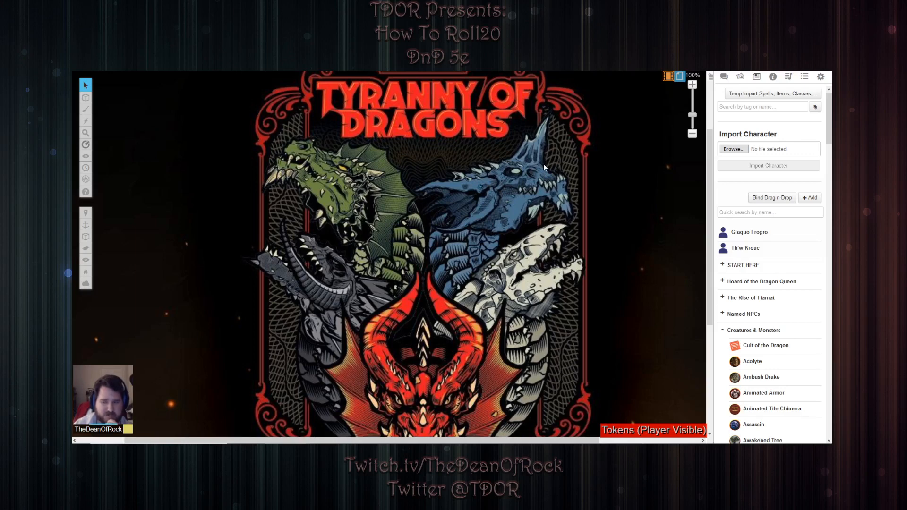
Open the Th'w Krouc character and examine its Token Editor settings for nameplate, bars, auras, light and permissions
click(741, 249)
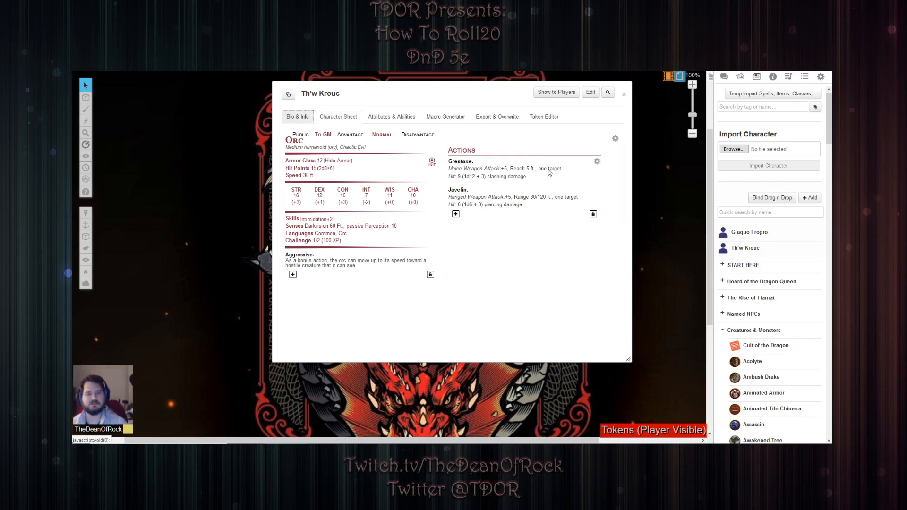
click(544, 121)
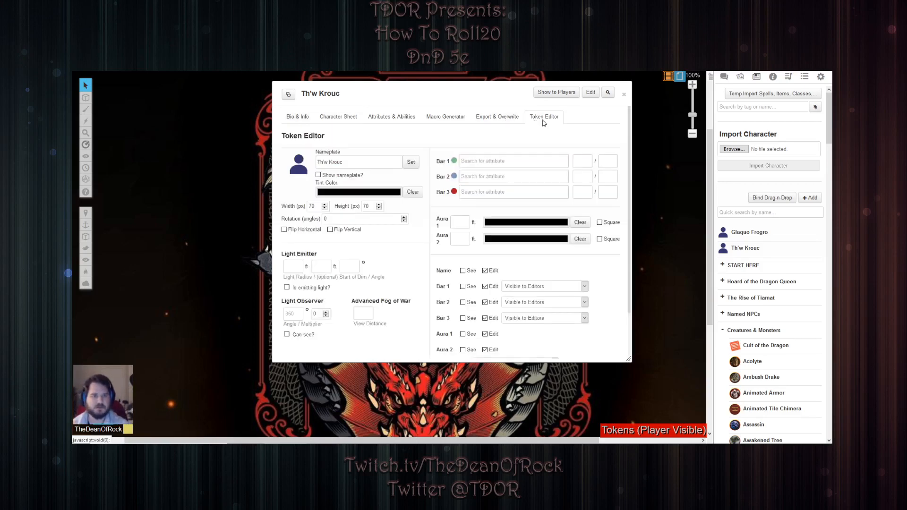
scroll(487, 255, down, 2)
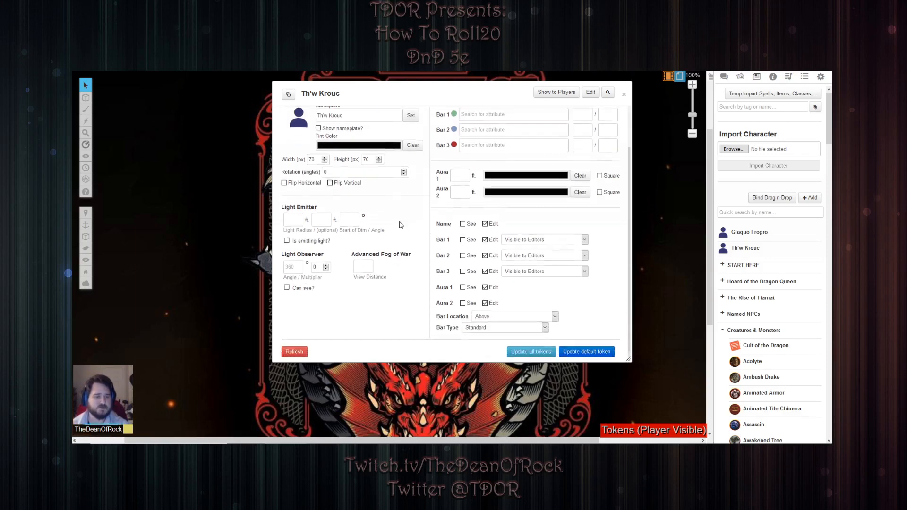
scroll(533, 270, up, 2)
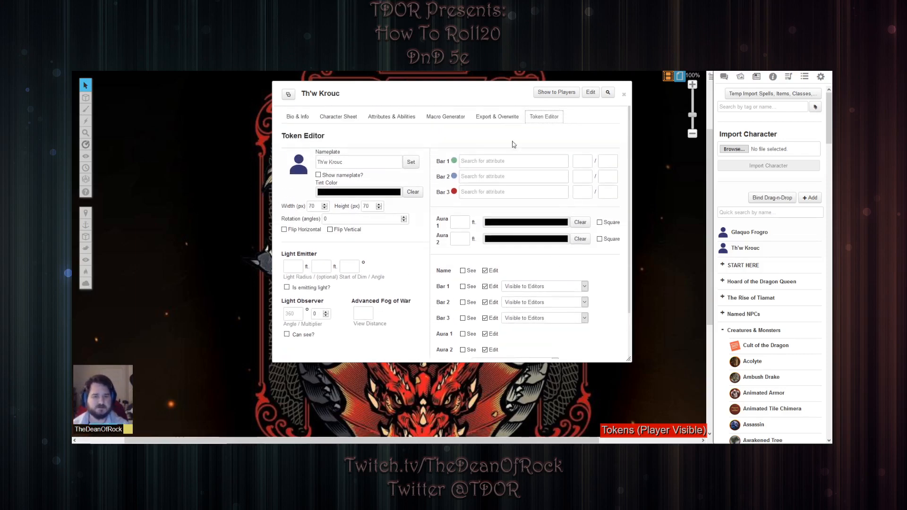
scroll(449, 123, down, 2)
scroll(533, 128, up, 2)
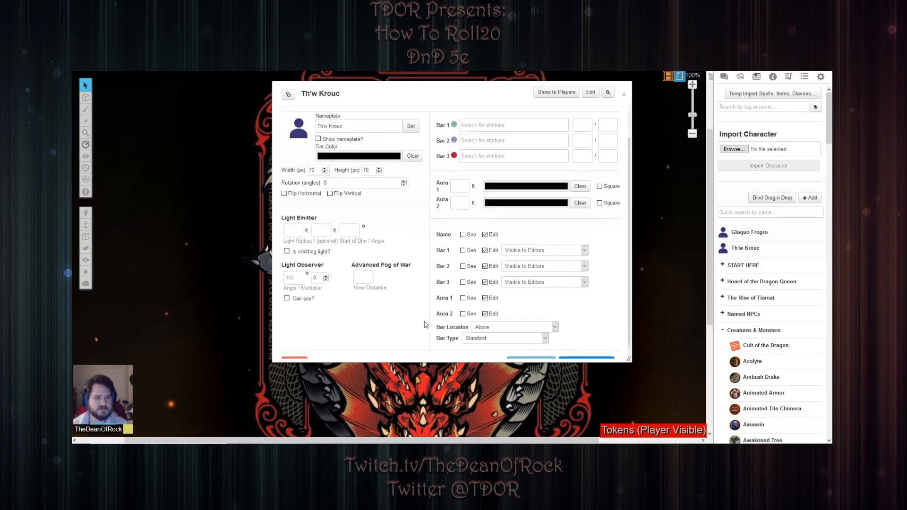
Look through Th'w Krouc's bio, macro, attribute and character sheet pages, and close the character window
click(299, 117)
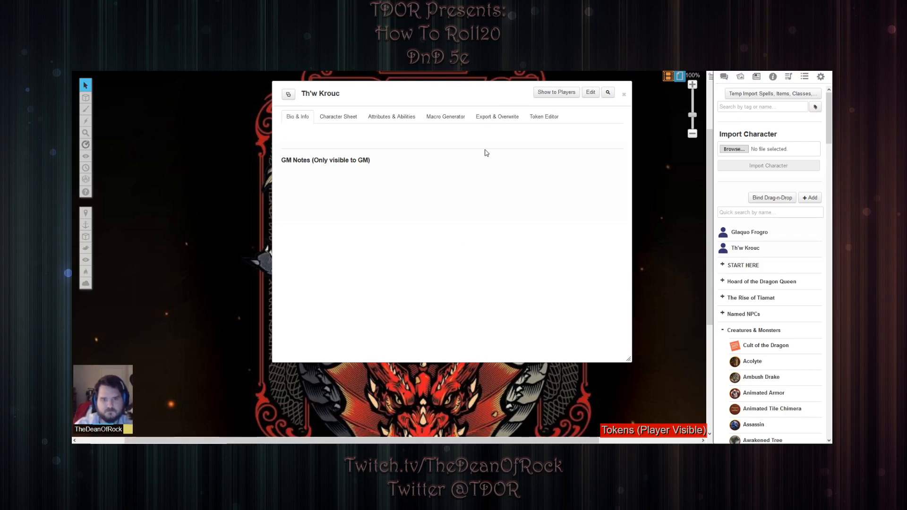
click(445, 117)
click(394, 118)
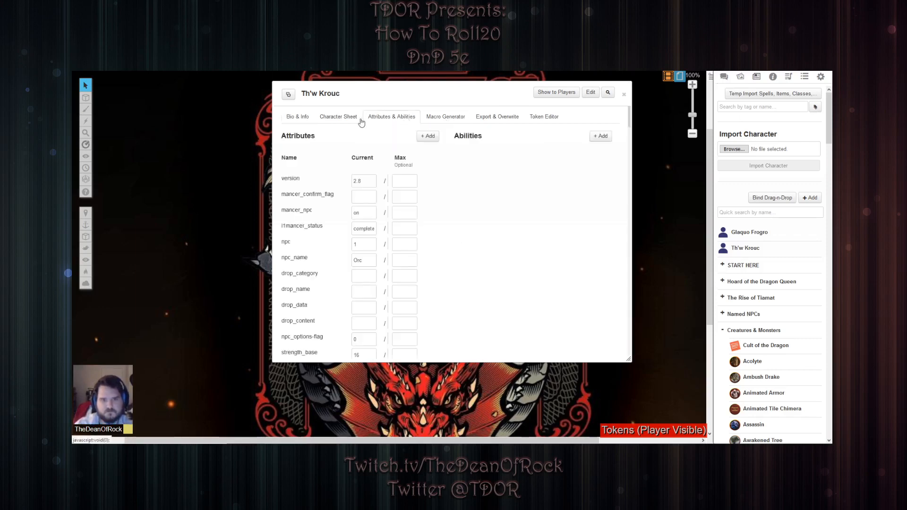
click(352, 119)
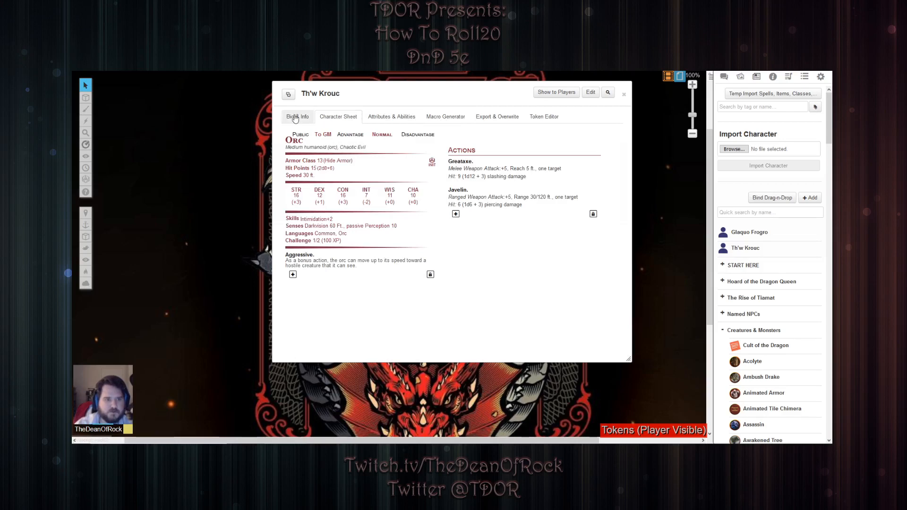
click(295, 118)
click(346, 117)
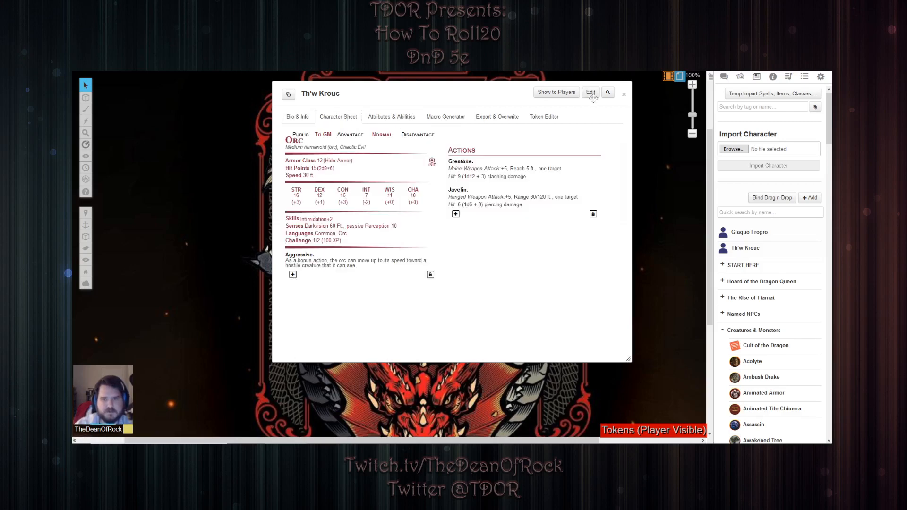
click(624, 94)
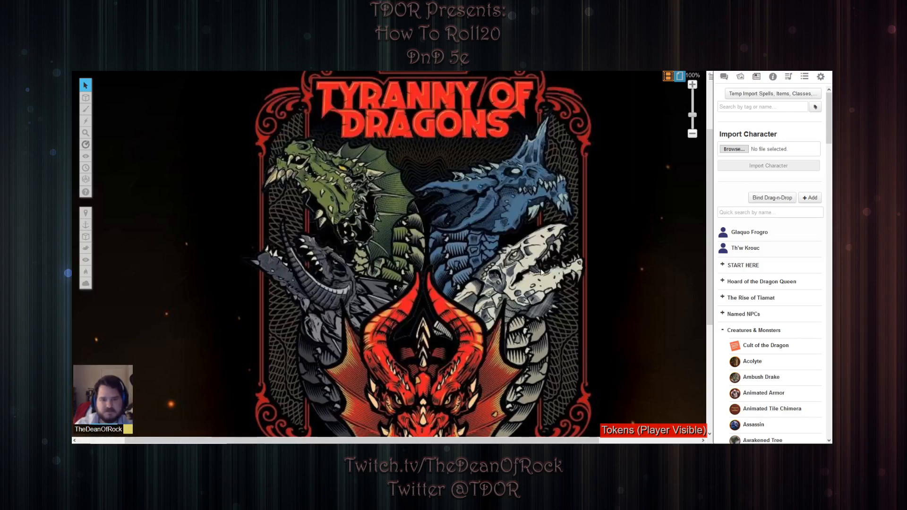
Collapse the Creatures & Monsters folder in the journal and look over the remaining entries
click(756, 331)
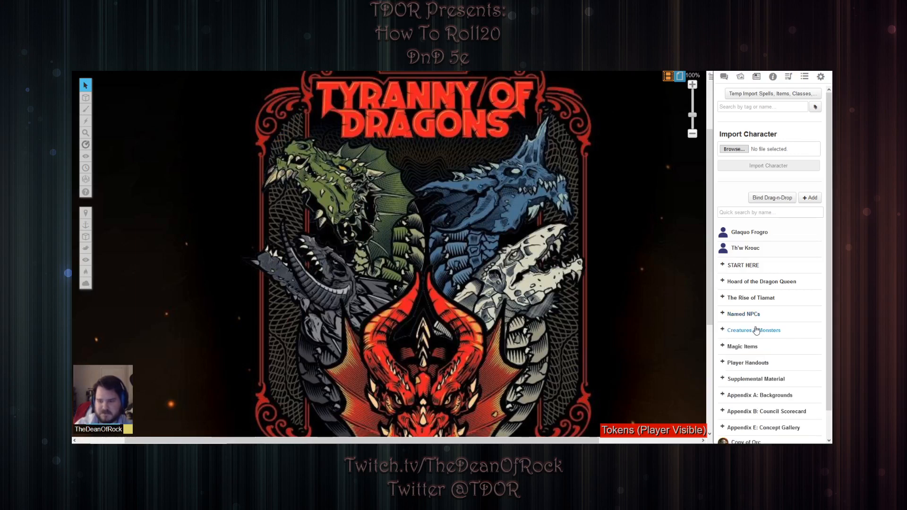
scroll(761, 330, down, 1)
scroll(762, 274, up, 1)
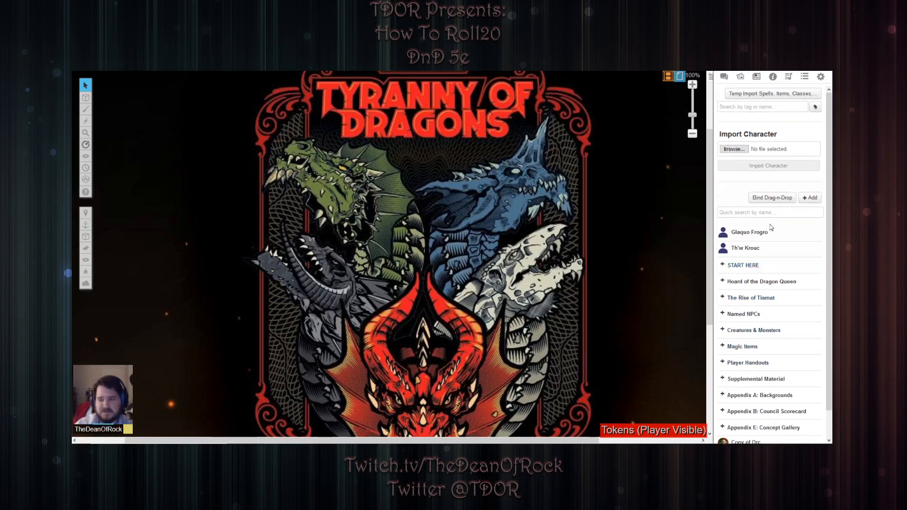